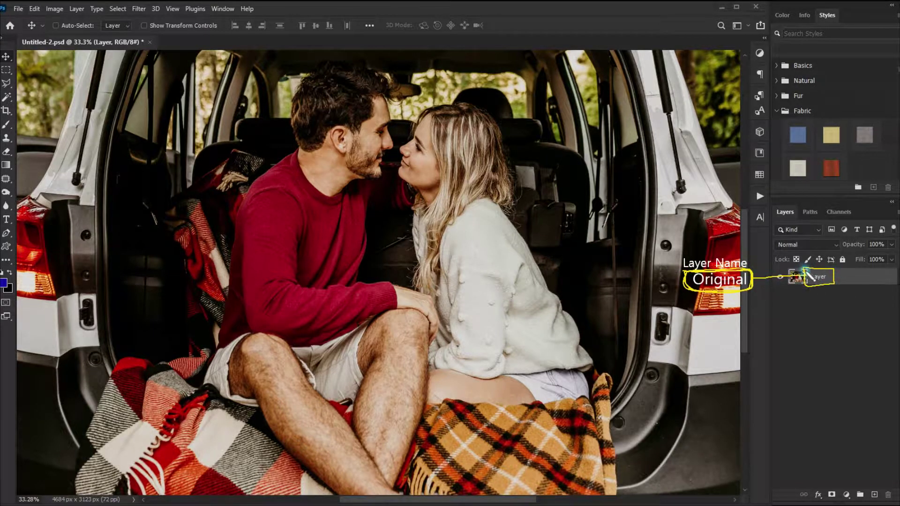
Step: Rename the photo layer to 'Original' and convert it to a Smart Object
left_click(814, 279)
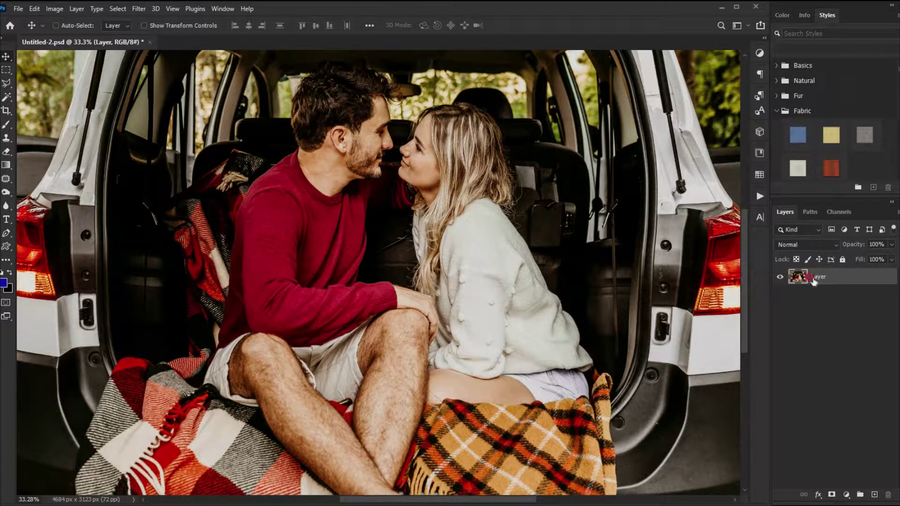
double_click(818, 277)
type("Original")
left_click(856, 277)
right_click(824, 280)
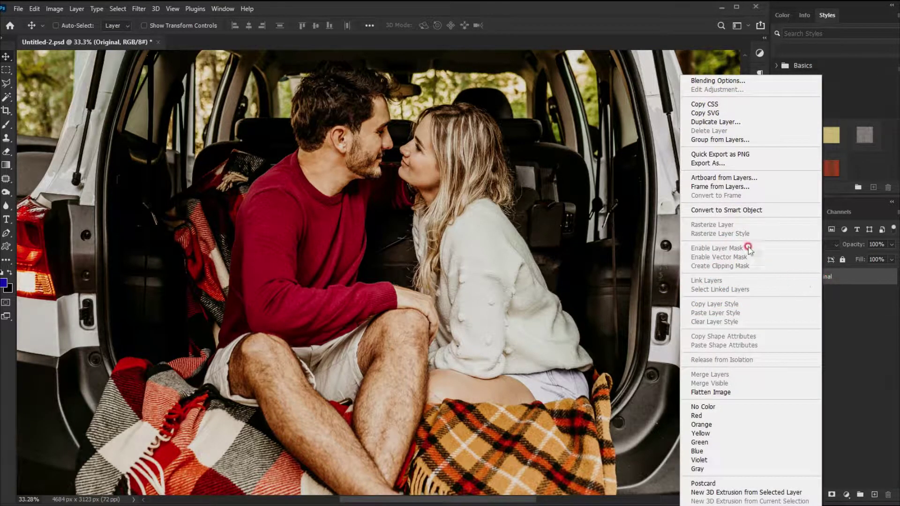
left_click(725, 211)
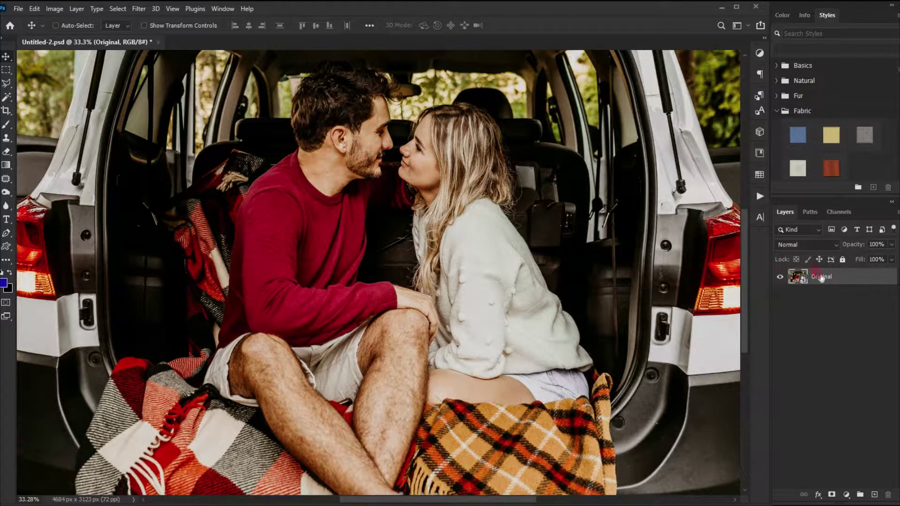
Step: Duplicate the Original layer and name the copy 'Film Look'
key("ctrl+j")
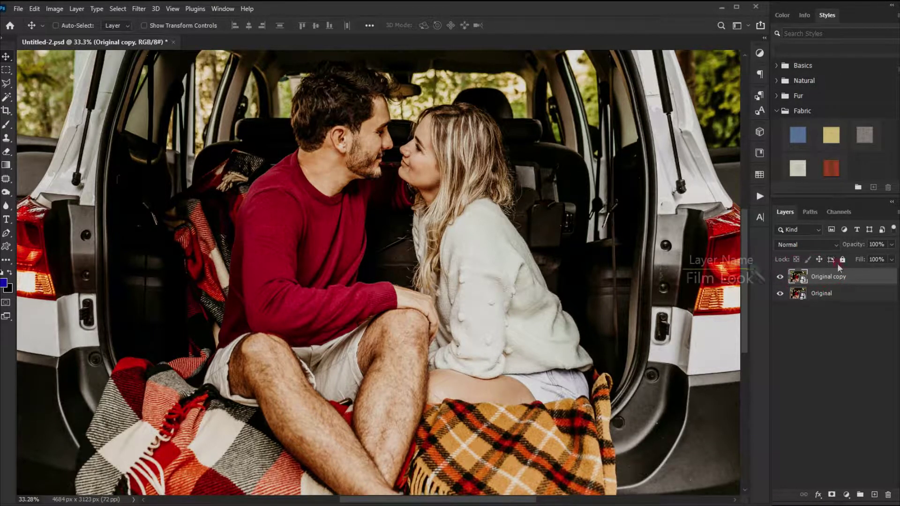
left_click_drag(759, 279, 844, 274)
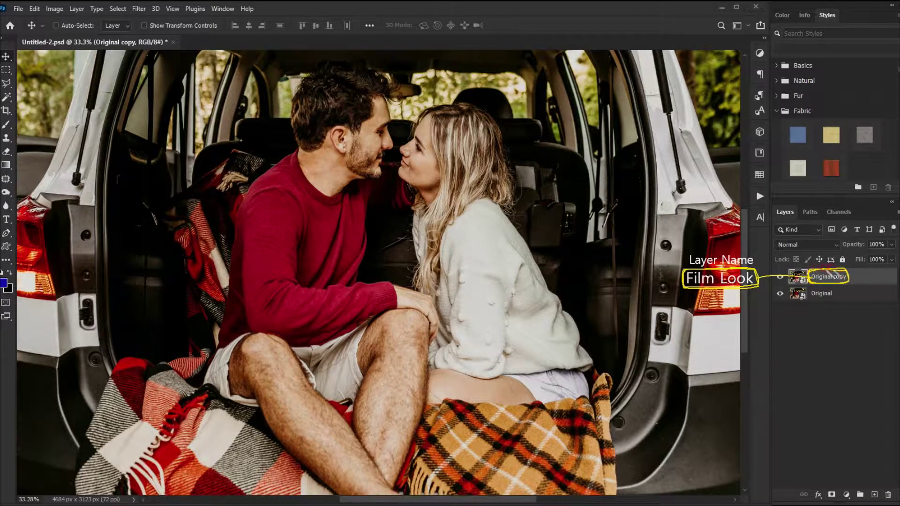
double_click(829, 276)
type("Film Look")
key("Return")
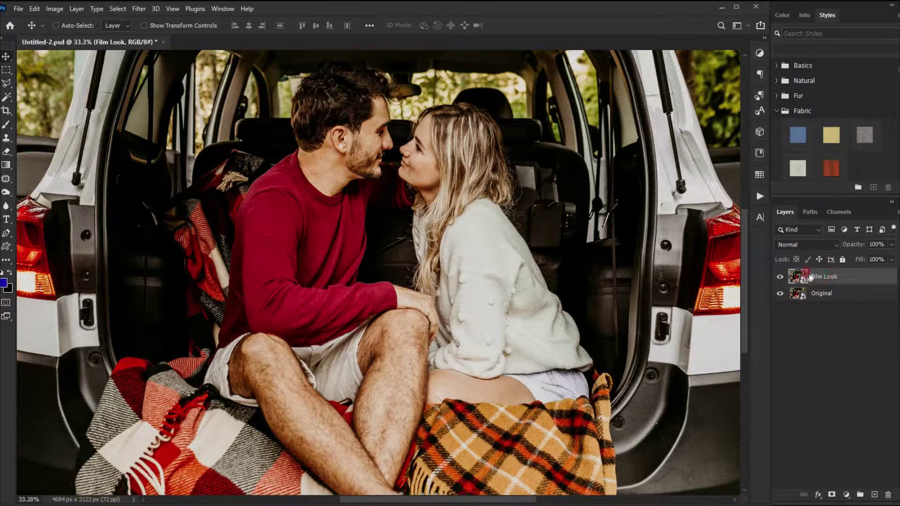
Step: Set the Film Look layer's blend mode to Vivid Light, then browse to Filter > Other
left_click_drag(773, 239, 815, 242)
left_click(798, 246)
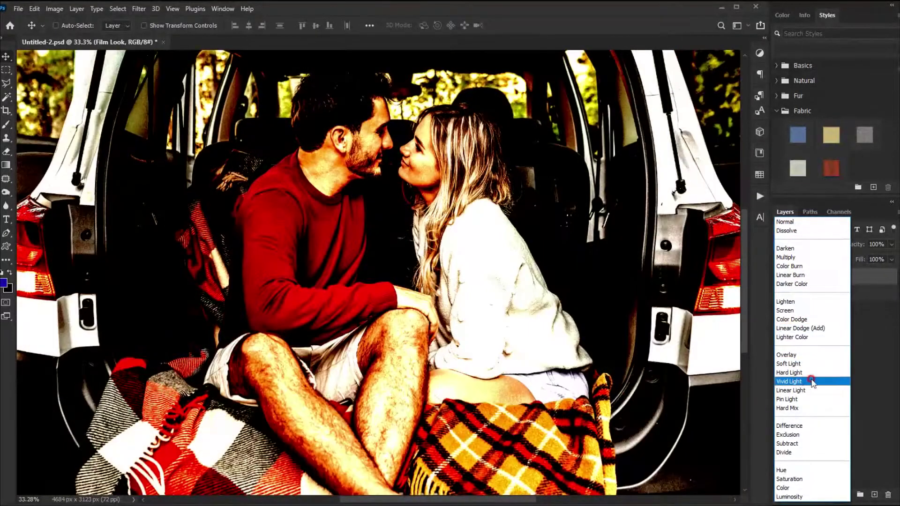
left_click(806, 381)
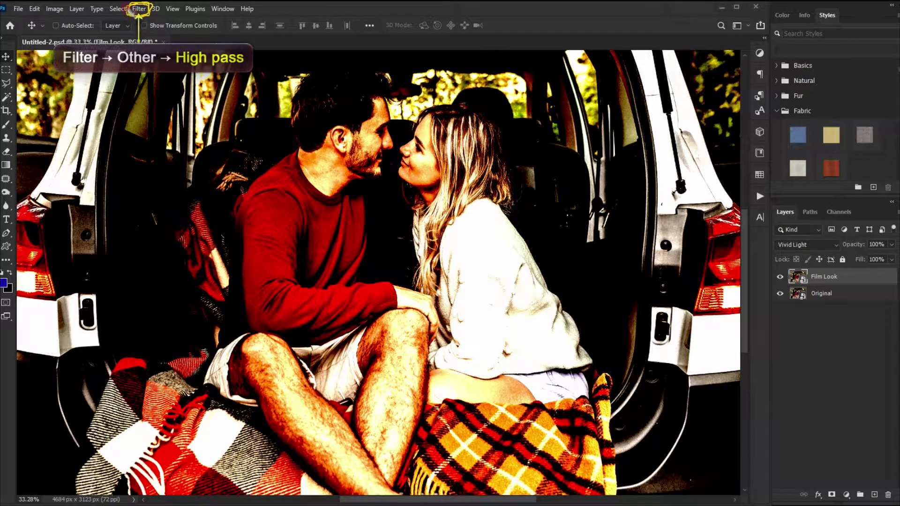
left_click(138, 9)
left_click(228, 231)
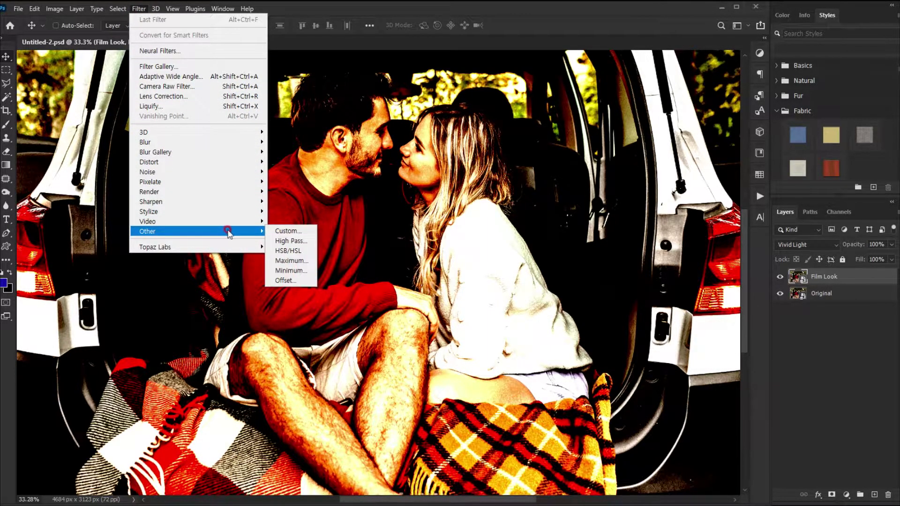
Step: Apply a High Pass filter with a 1.0-pixel radius to the Film Look layer
left_click(291, 241)
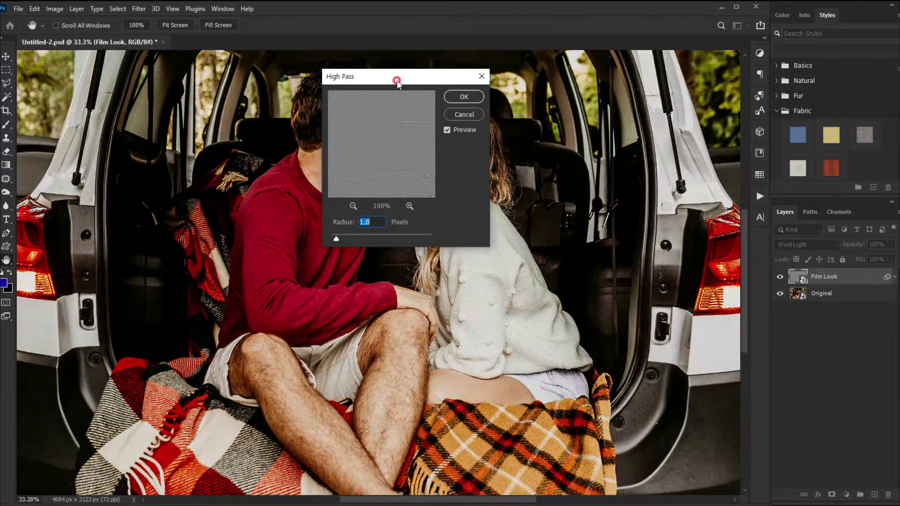
left_click_drag(395, 80, 607, 113)
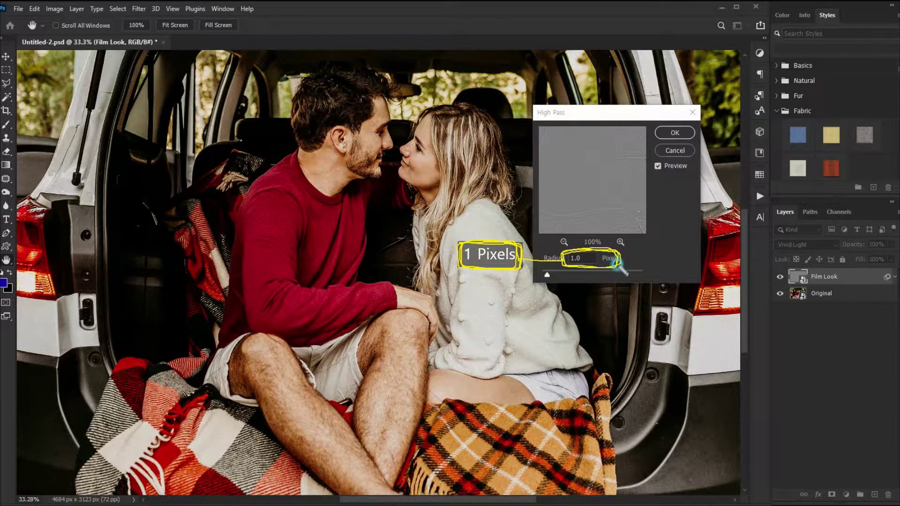
left_click(554, 277)
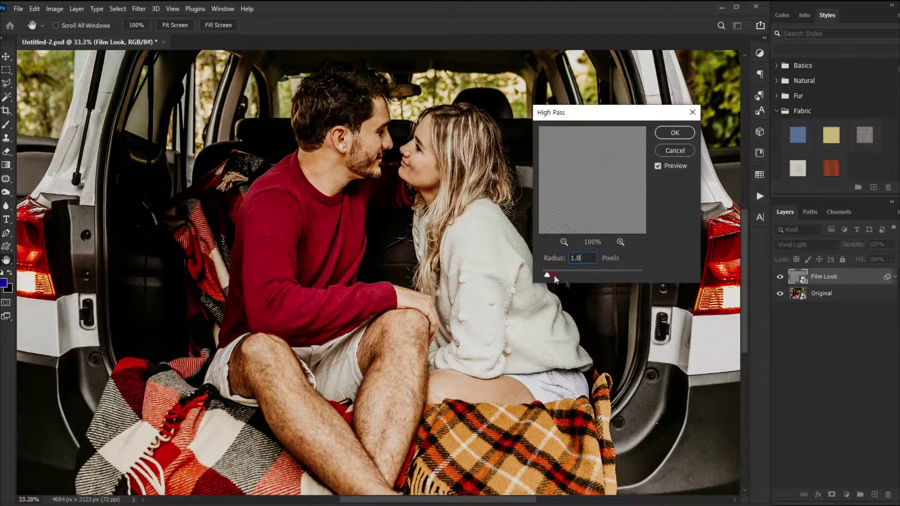
left_click(675, 133)
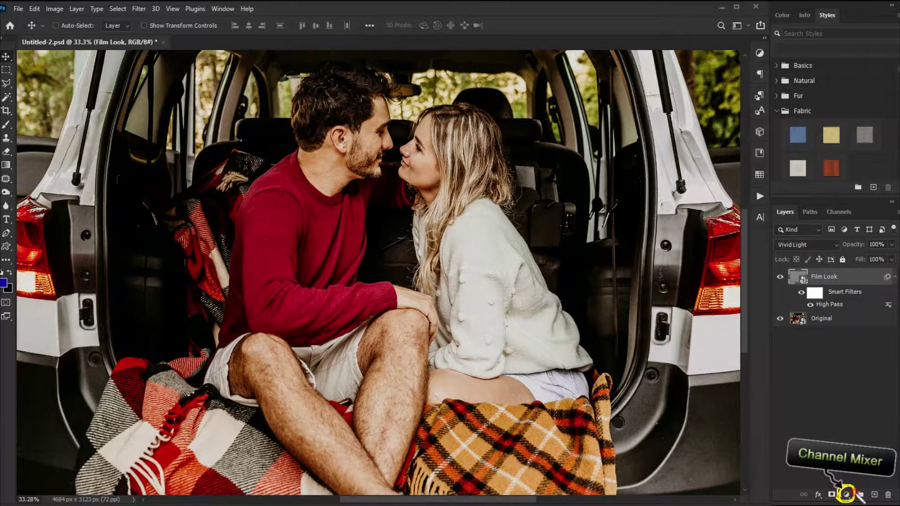
left_click(845, 495)
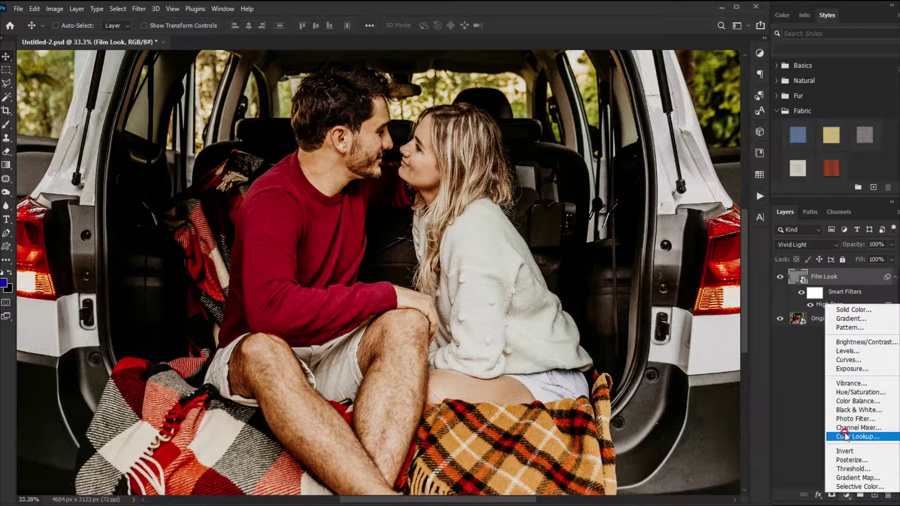
Step: Add a Channel Mixer layer and set the Green output channel to Green 0, Blue 100
left_click(845, 428)
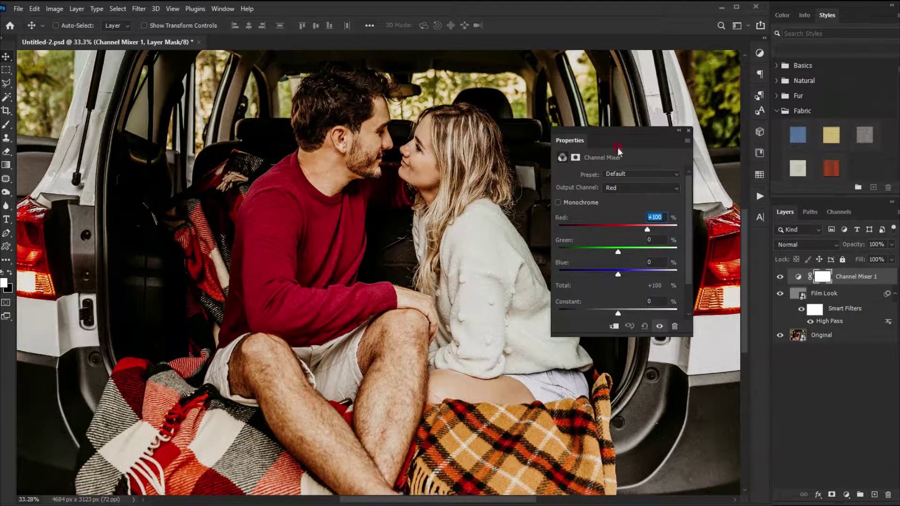
left_click_drag(616, 149, 626, 156)
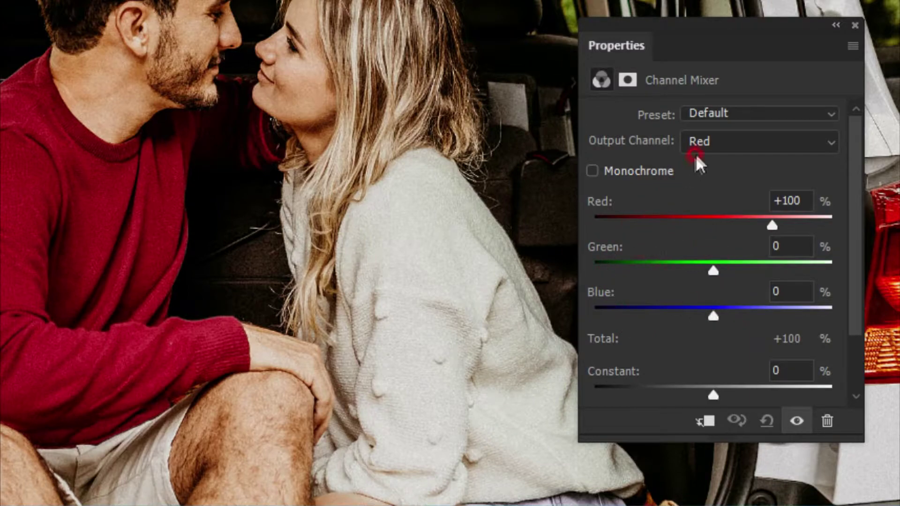
left_click(747, 141)
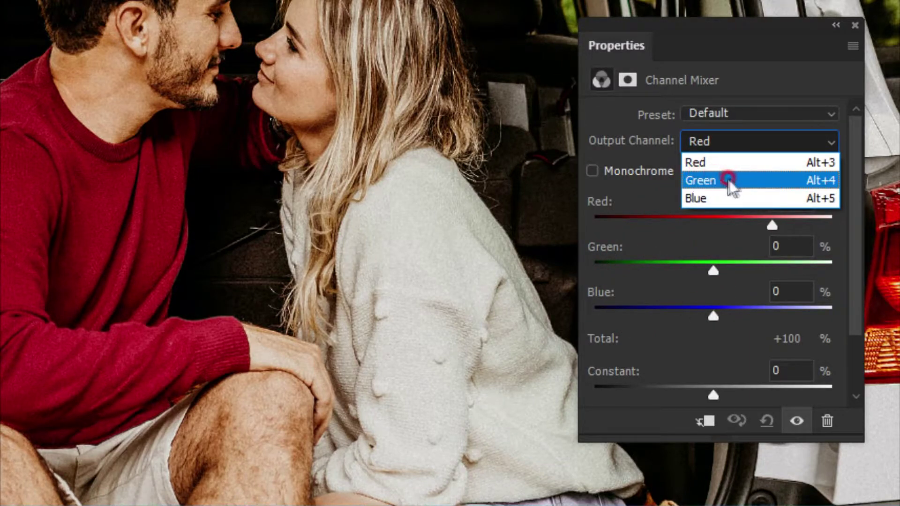
left_click(716, 178)
left_click(803, 246)
left_click(714, 227)
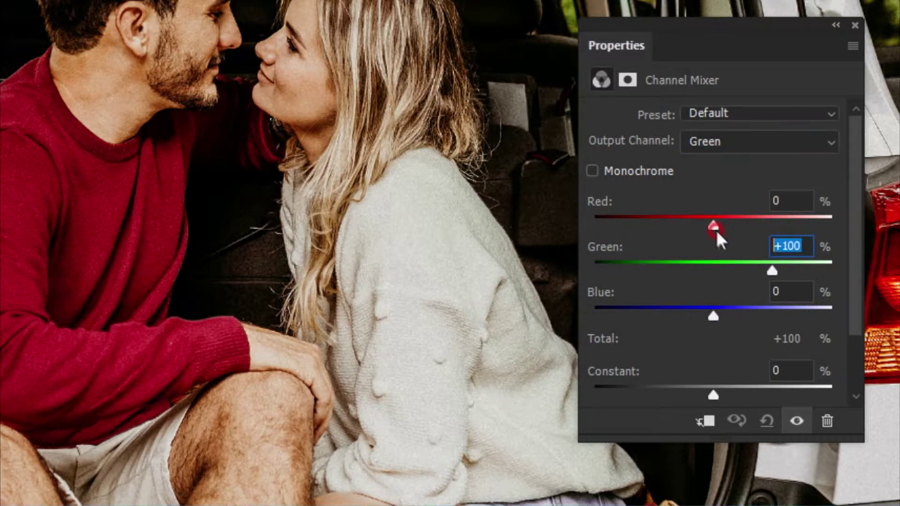
type("0")
left_click(790, 291)
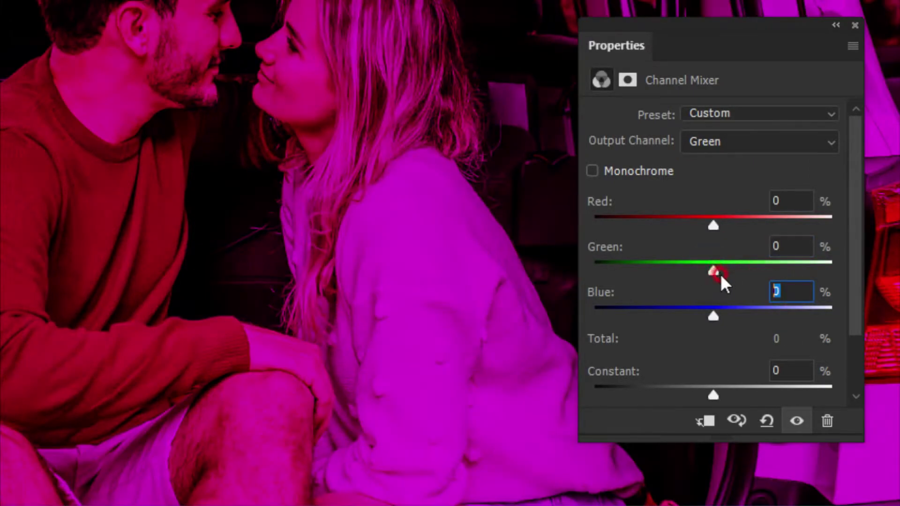
type("100")
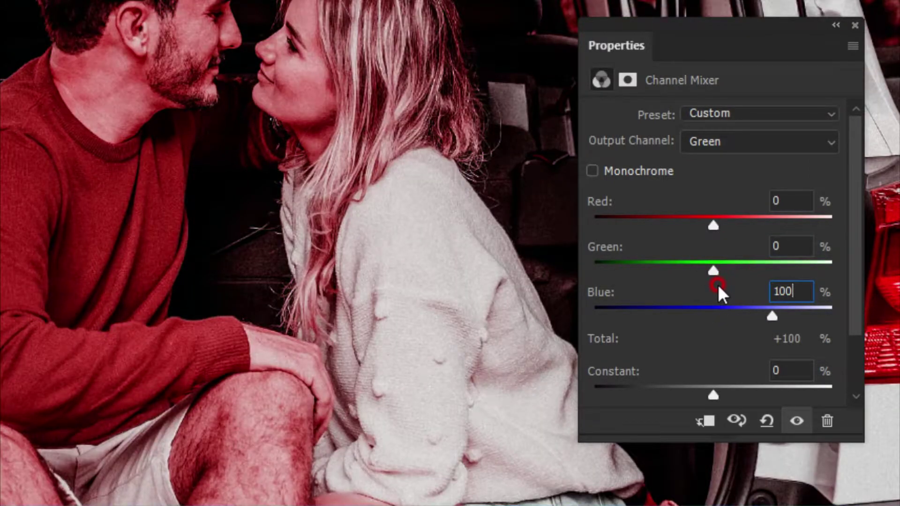
left_click(748, 224)
left_click(733, 289)
Step: Set the Blue output channel to take 100 Green, with its other entered value at 0
left_click(732, 147)
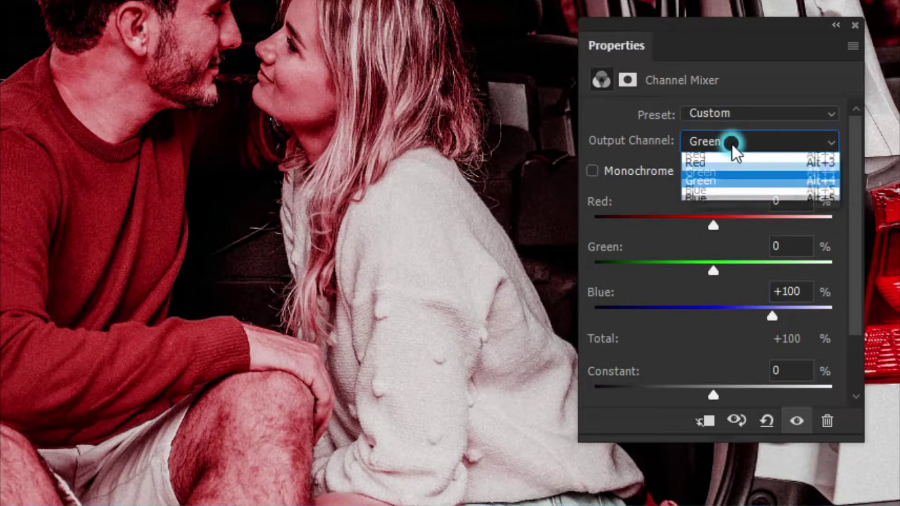
left_click(724, 199)
left_click(779, 243)
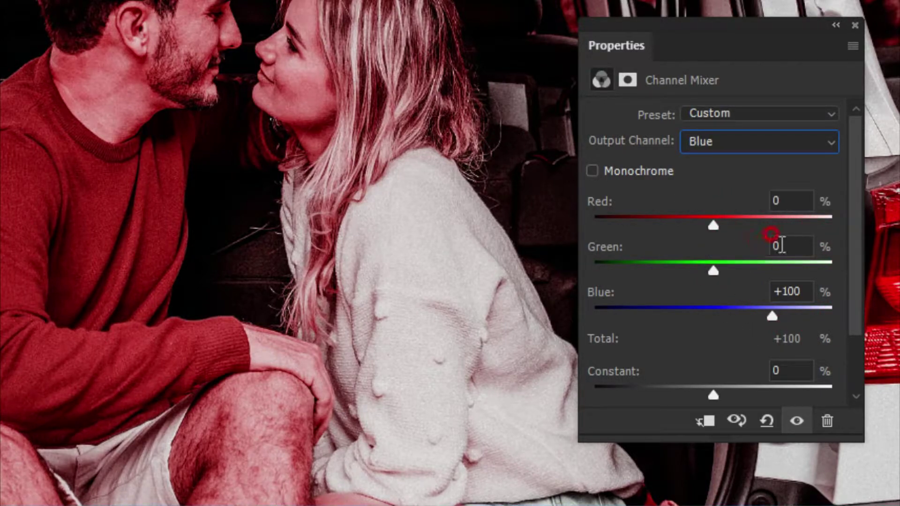
type("0")
left_click(792, 253)
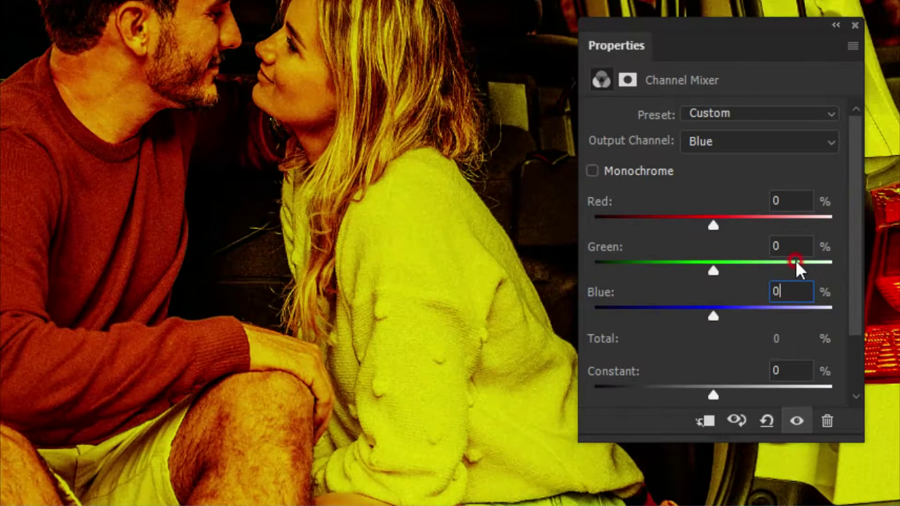
type("100")
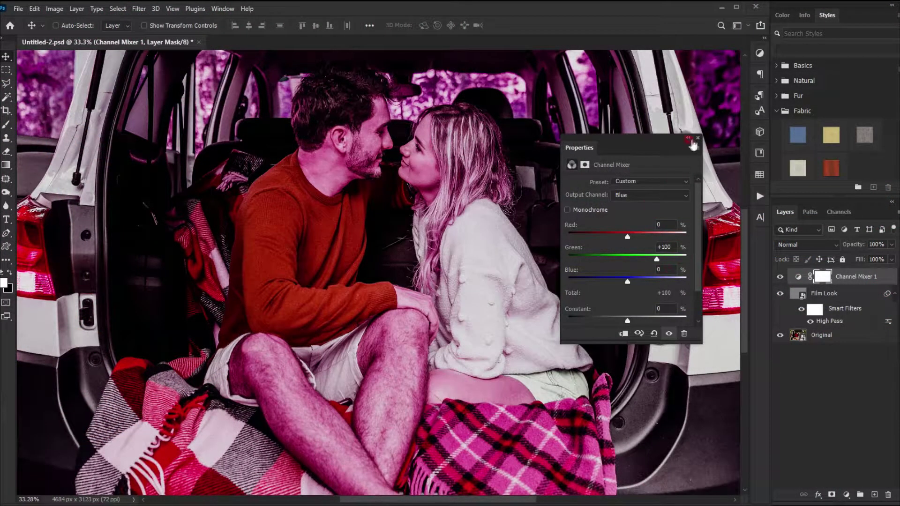
Step: Close the Channel Mixer settings and blend Channel Mixer 1 in Lighten mode
left_click(689, 139)
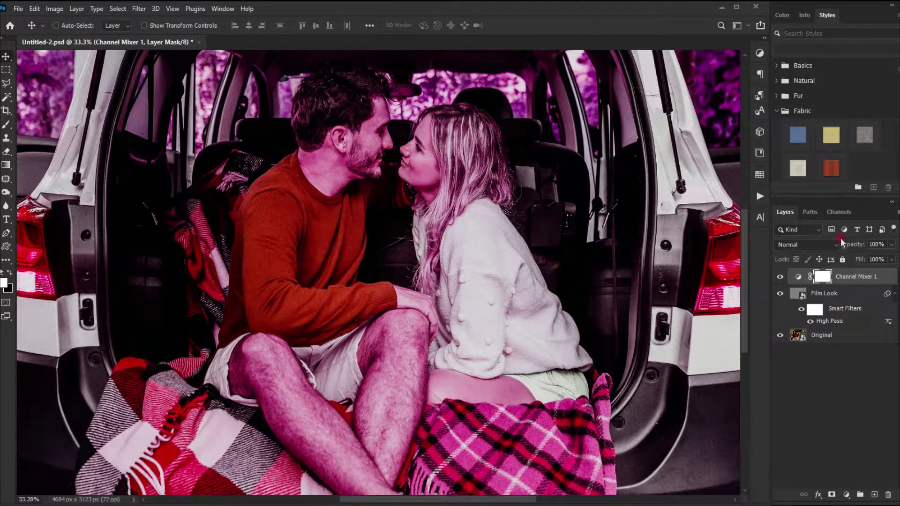
left_click(806, 245)
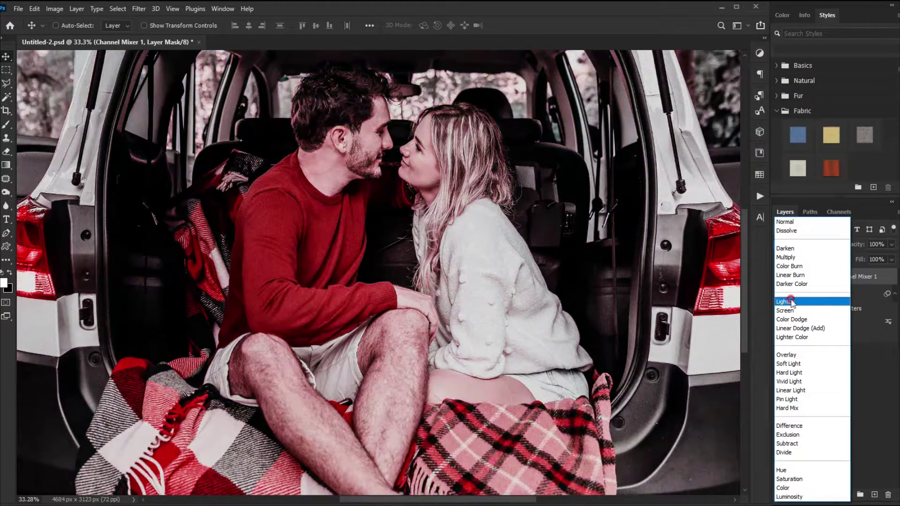
left_click(792, 302)
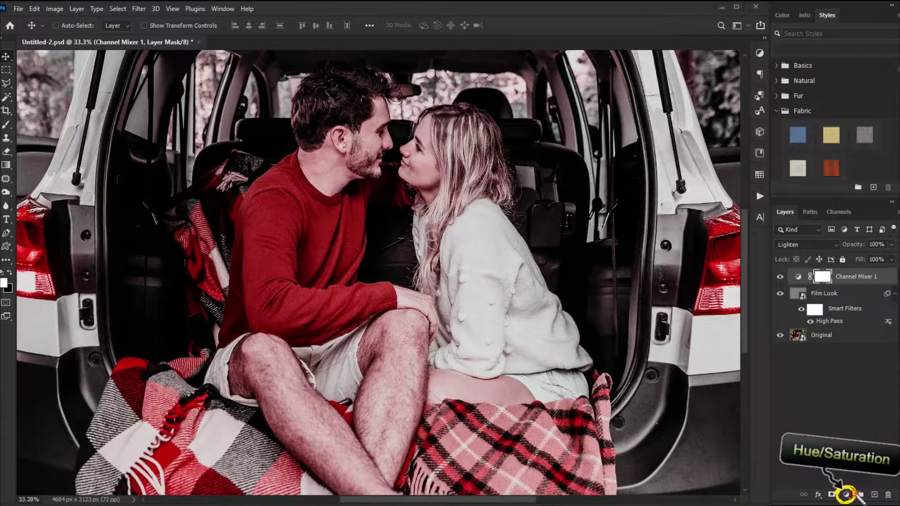
Step: Add a Hue/Saturation adjustment layer with Saturation lowered to -20
left_click(842, 496)
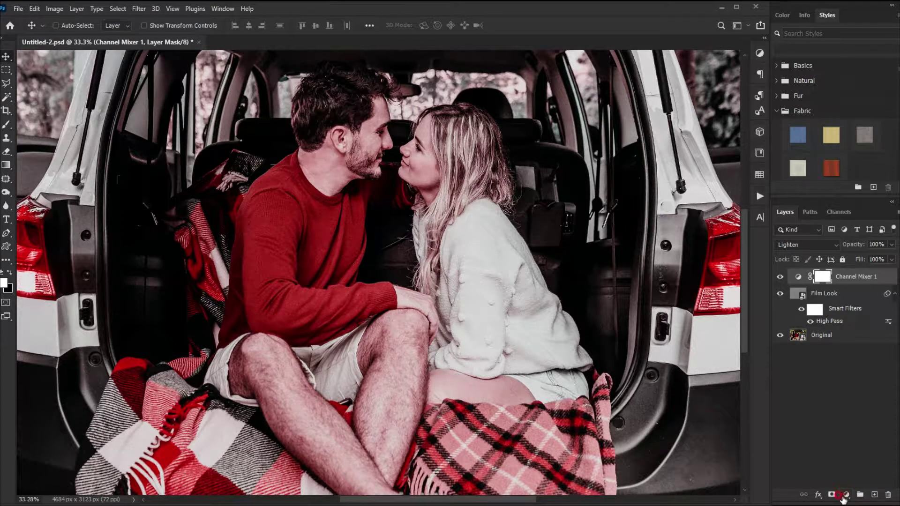
left_click(846, 496)
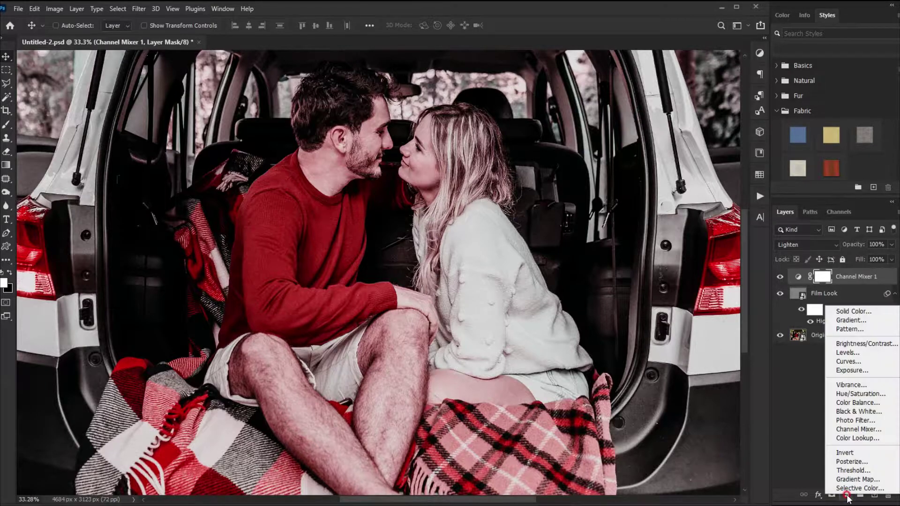
left_click(847, 395)
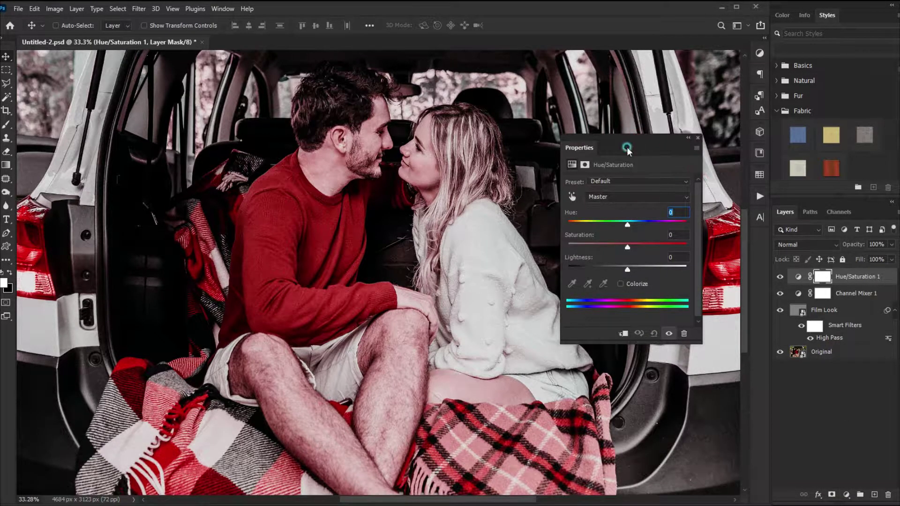
left_click_drag(627, 148, 636, 161)
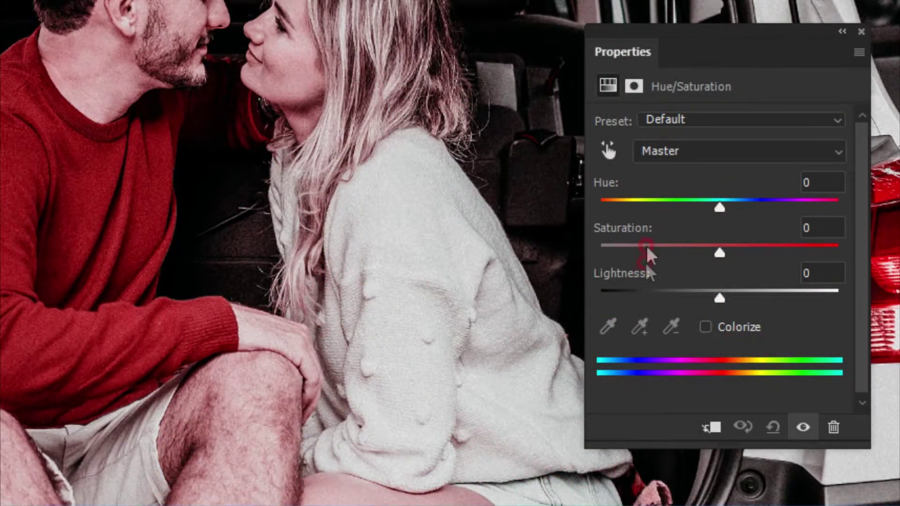
mouse_move(746, 255)
left_mouse_down()
mouse_move(694, 263)
mouse_move(696, 256)
left_mouse_up()
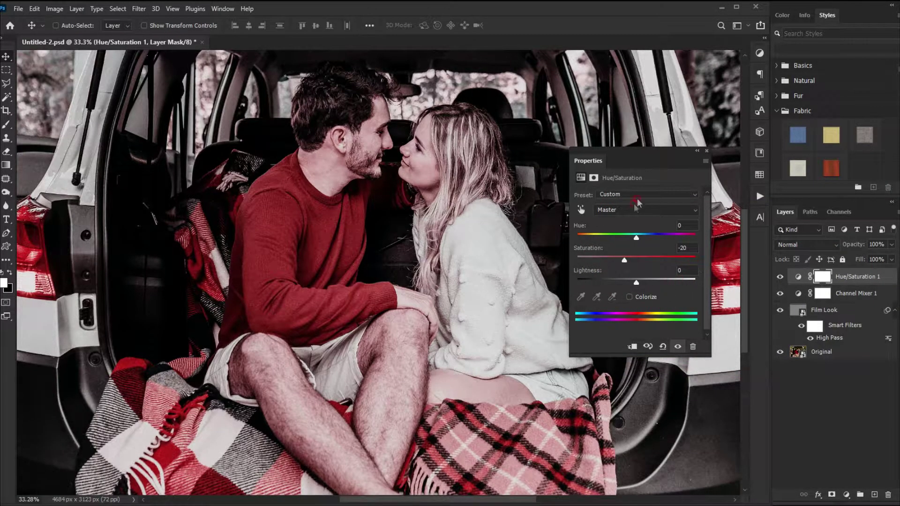
left_click(707, 153)
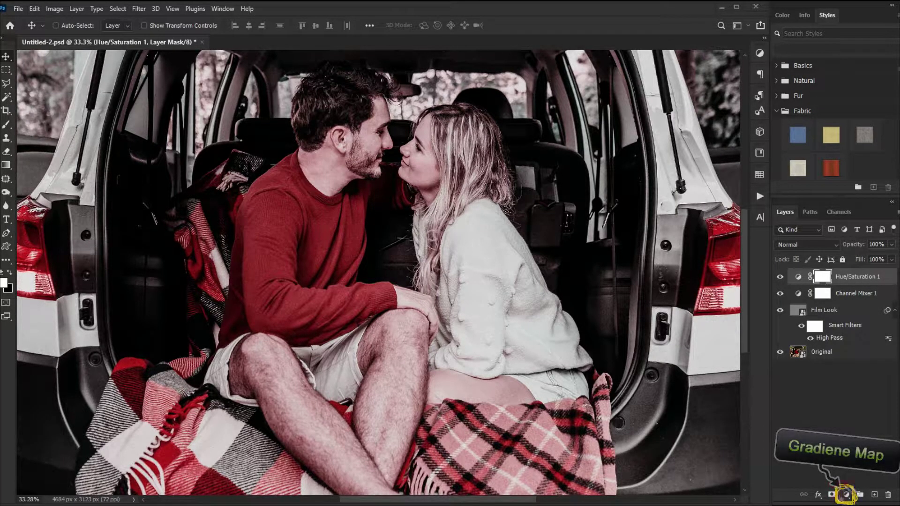
Step: Add a Gradient Map adjustment layer above Hue/Saturation 1
left_click(848, 495)
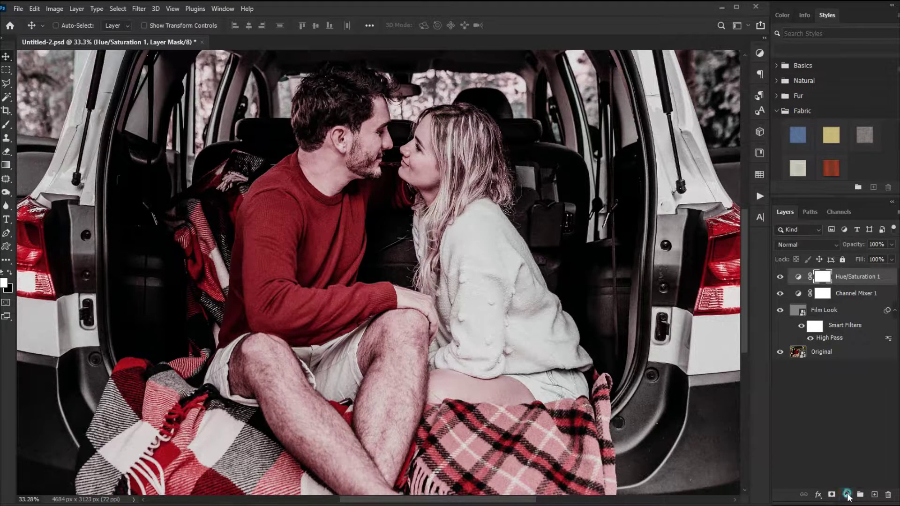
left_click(848, 496)
left_click(848, 478)
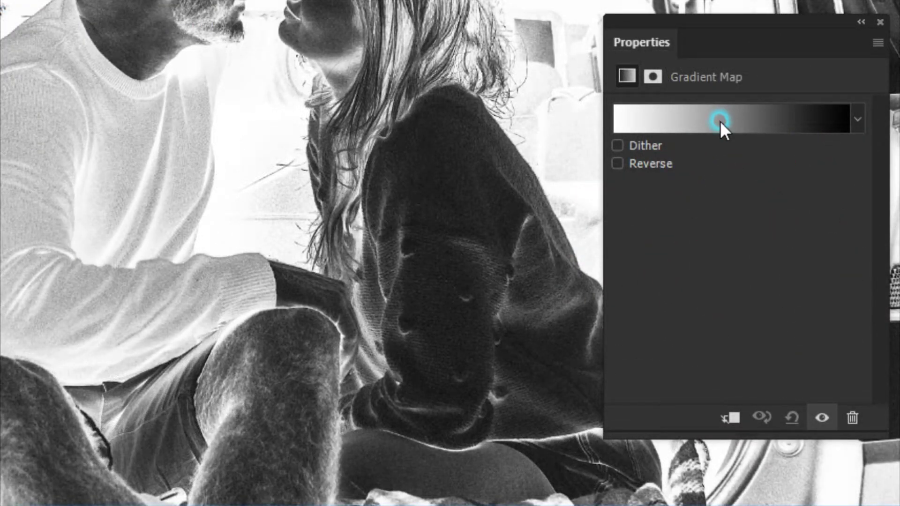
Step: Set the gradient map's left shadow stop to dark purple 2b0d5d
left_click(720, 120)
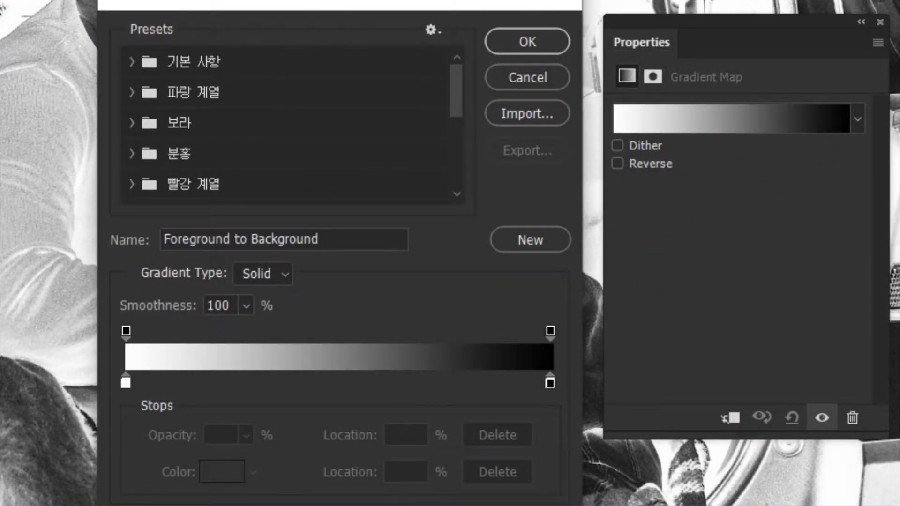
left_click_drag(338, 4, 321, 0)
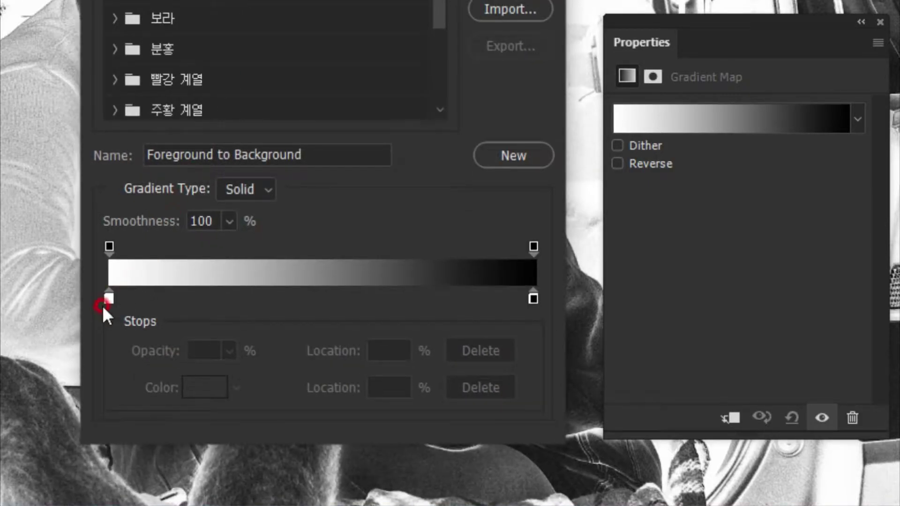
left_click(108, 300)
left_click(205, 388)
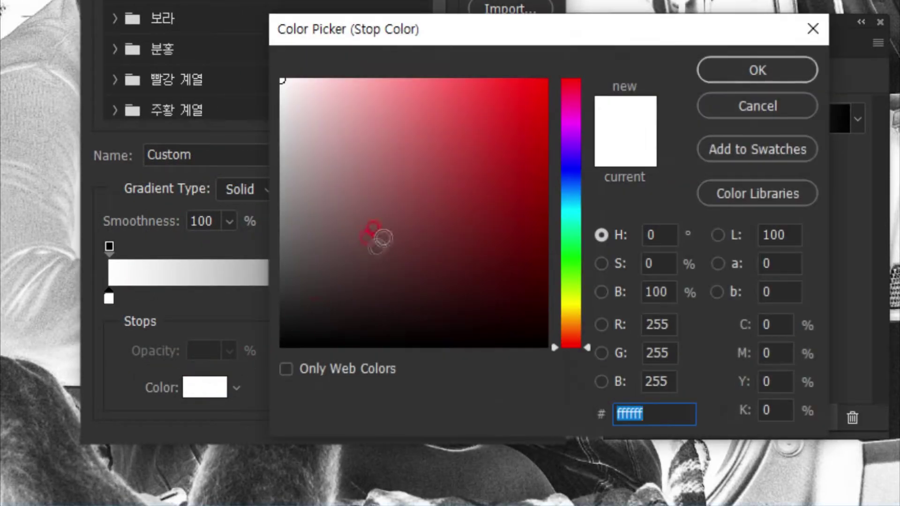
left_click(574, 151)
left_click(510, 249)
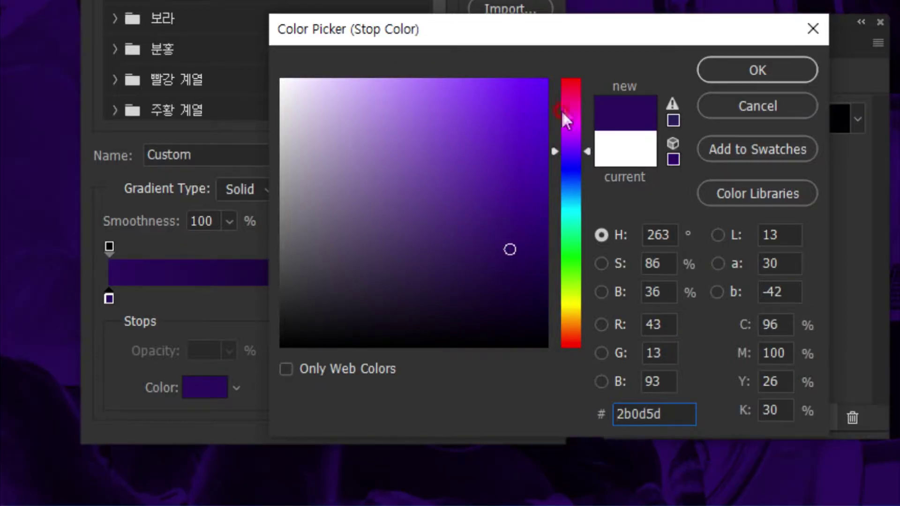
left_click(743, 62)
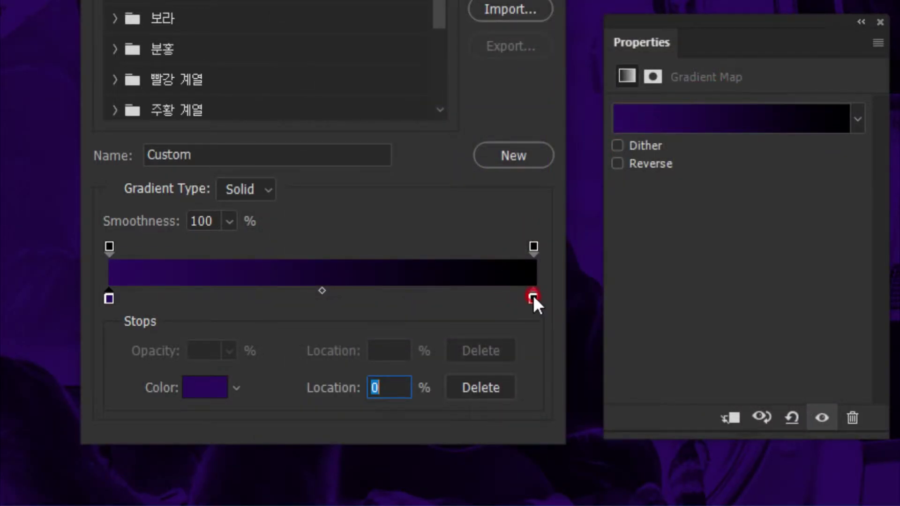
Step: Set the right highlight stop to light pink f4b4b4 and apply the gradient
left_click(534, 296)
left_click(181, 394)
left_click(350, 90)
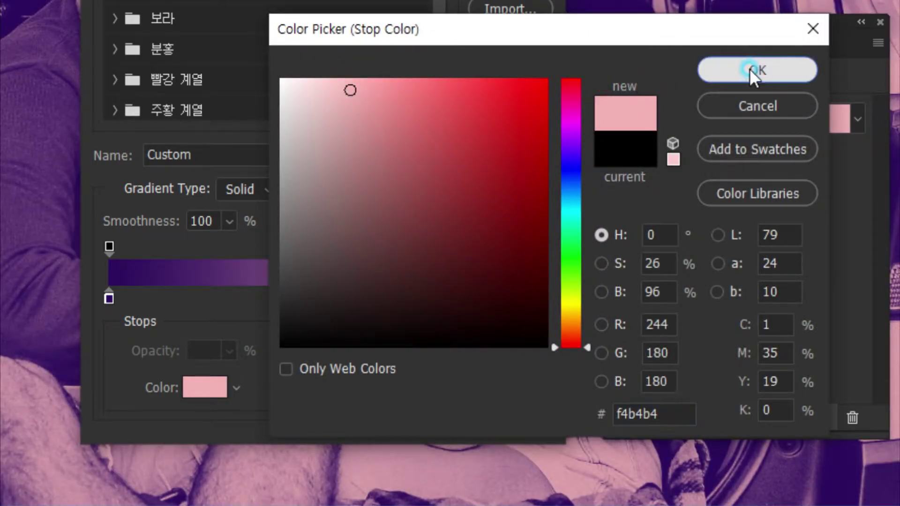
left_click(750, 69)
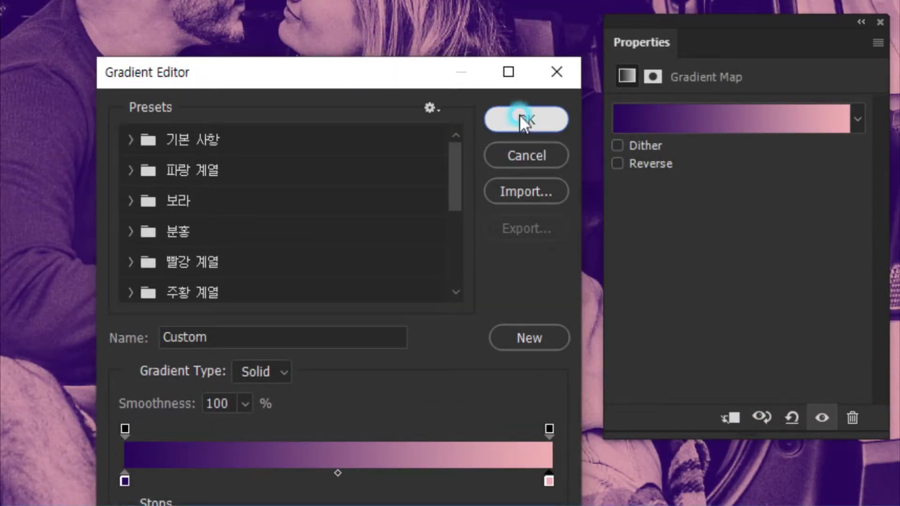
left_click(519, 116)
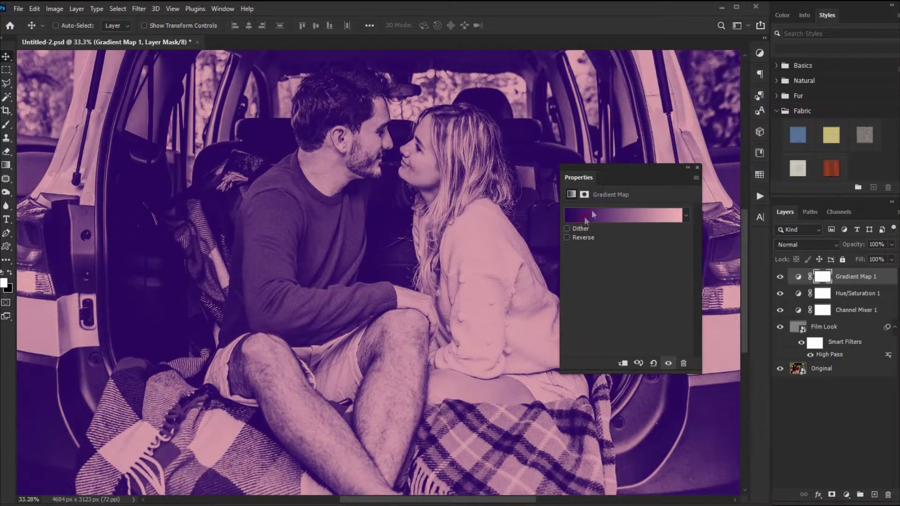
left_click(698, 168)
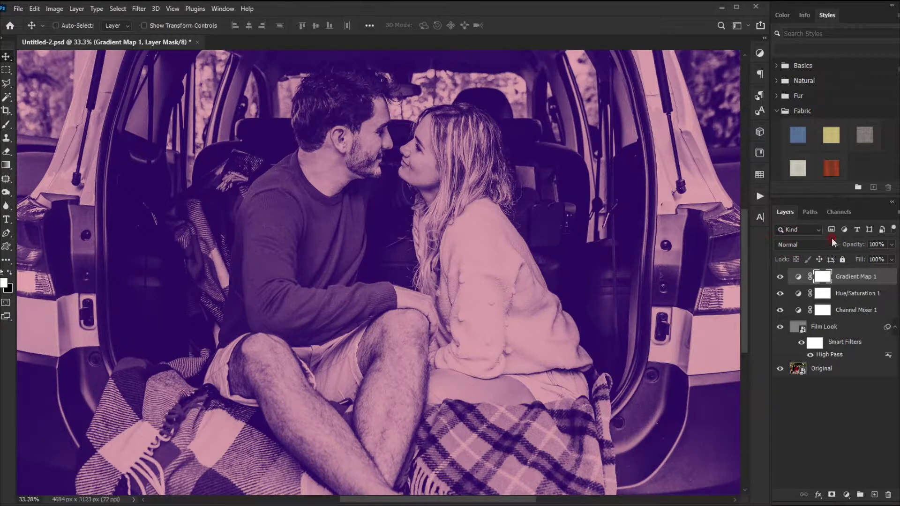
Step: Blend Gradient Map 1 in Soft Light mode at 60% opacity
left_click(810, 246)
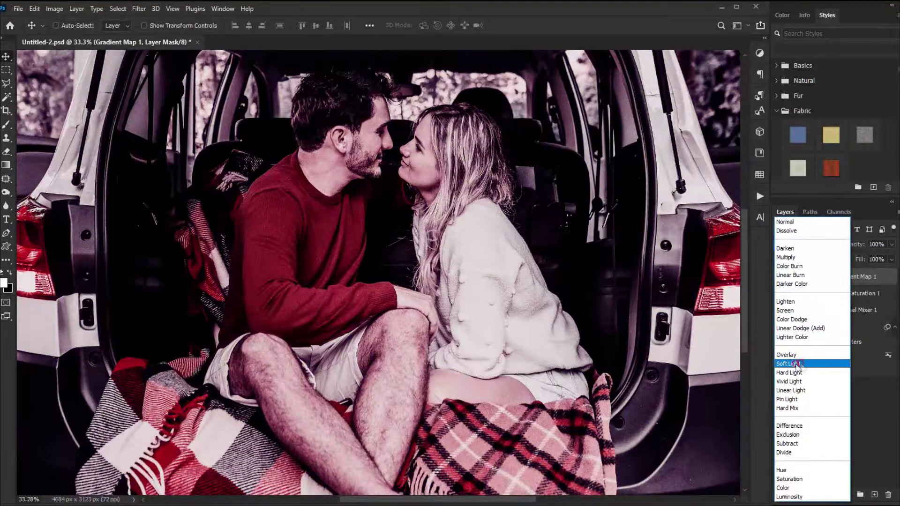
left_click(808, 365)
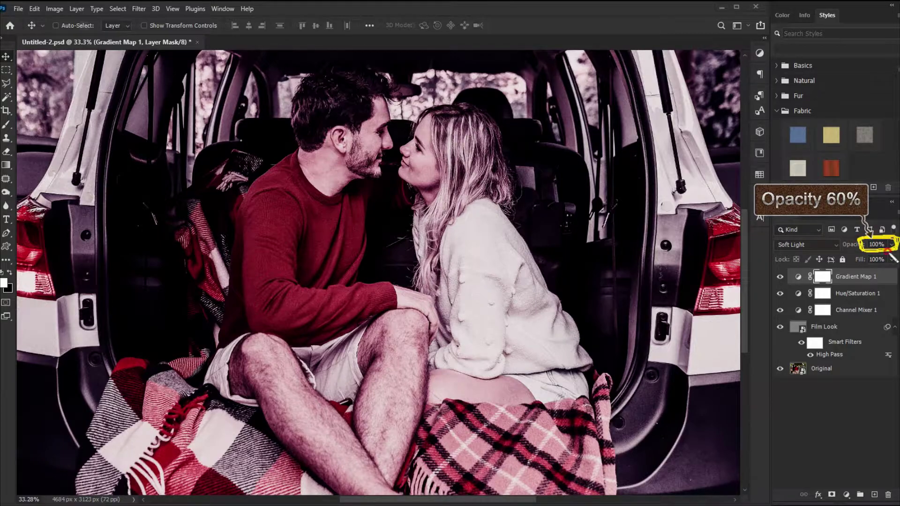
key("b")
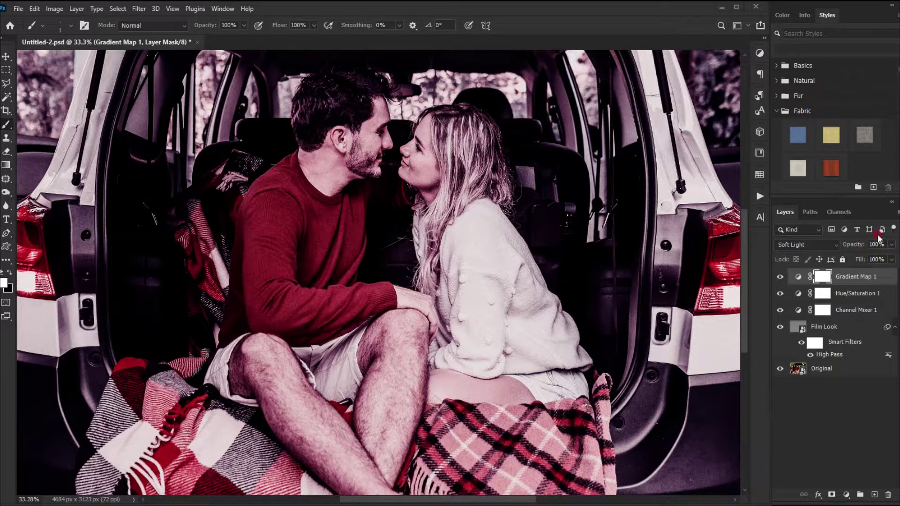
type("60")
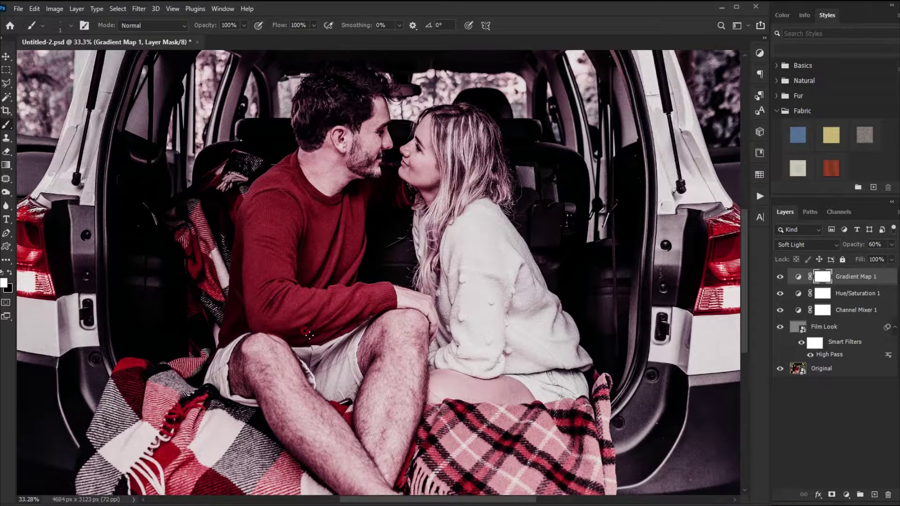
type("v")
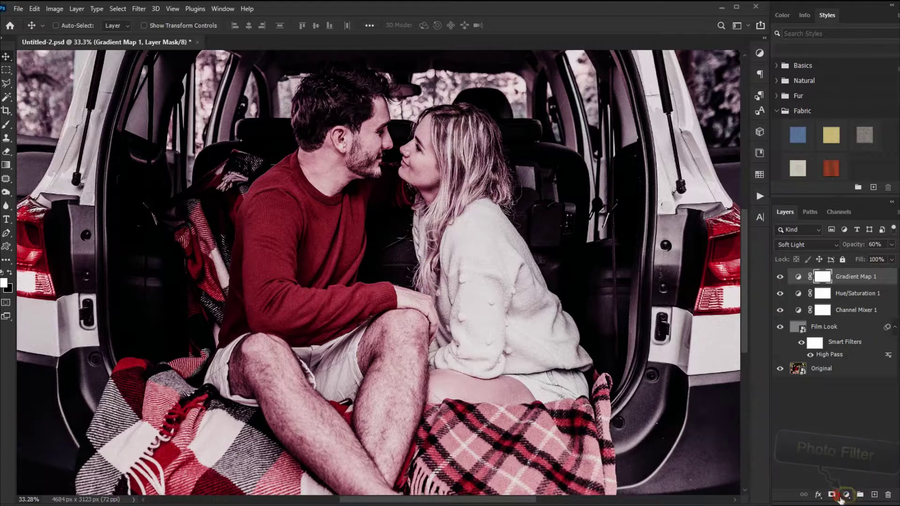
left_click(845, 495)
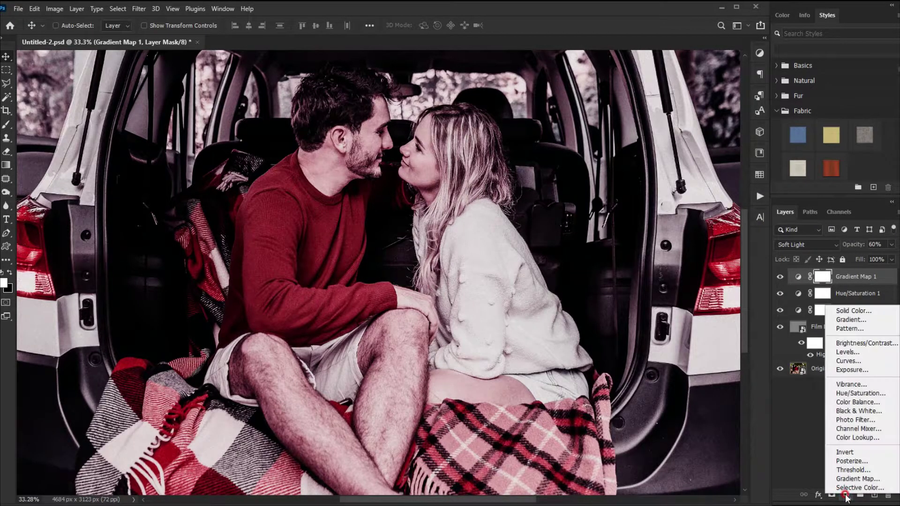
Step: Add a Photo Filter layer using the Underwater preset at 25% density
left_click(839, 420)
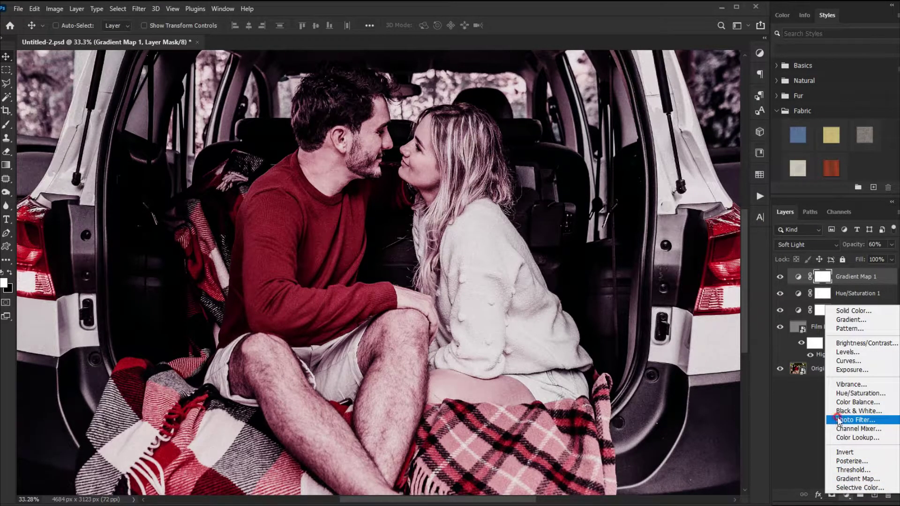
left_click(847, 421)
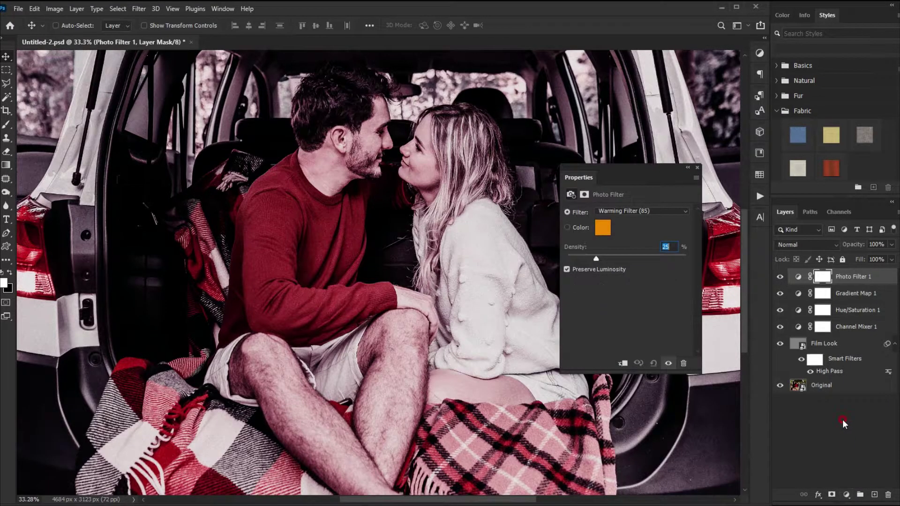
left_click_drag(652, 184, 632, 172)
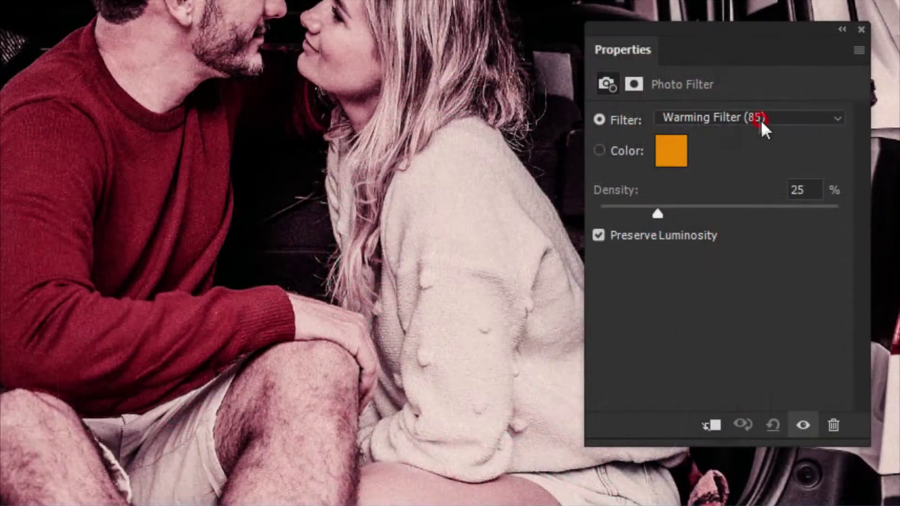
left_click(628, 199)
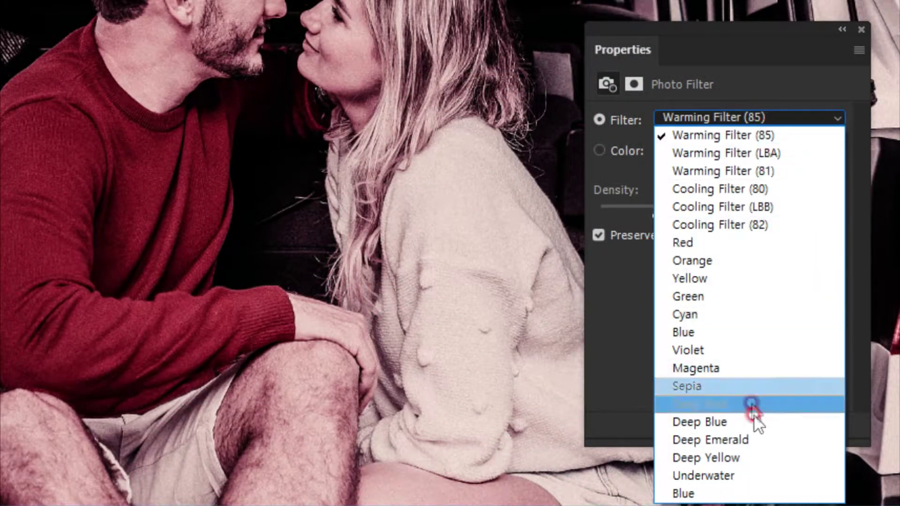
left_click(697, 477)
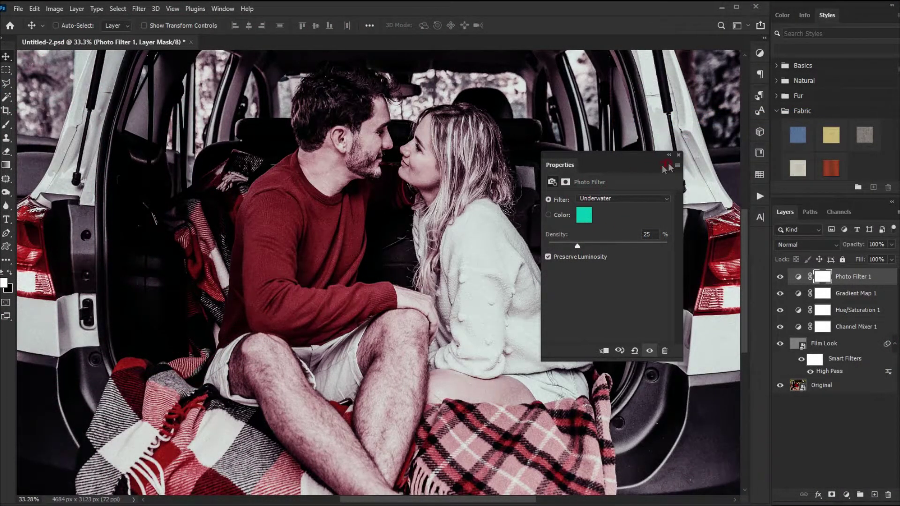
left_click(678, 155)
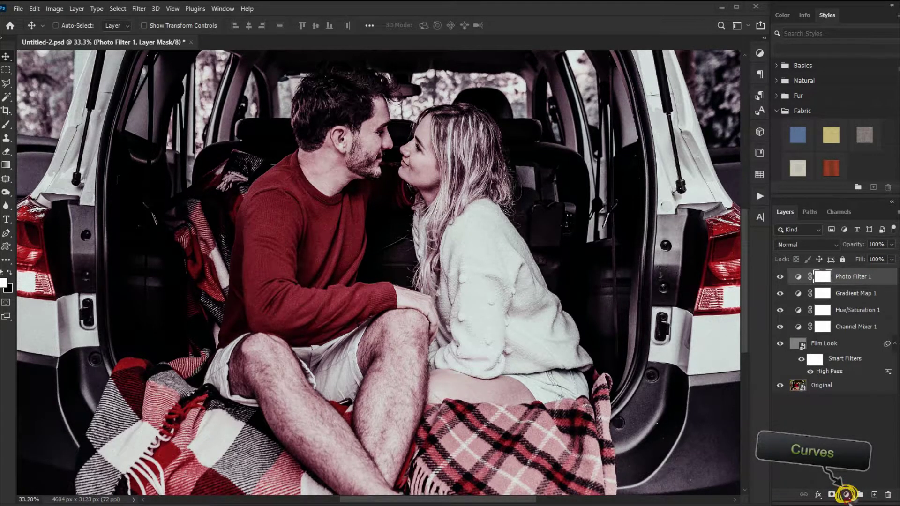
Step: Add a Curves layer and move the Red and Green black points inward
left_click(844, 495)
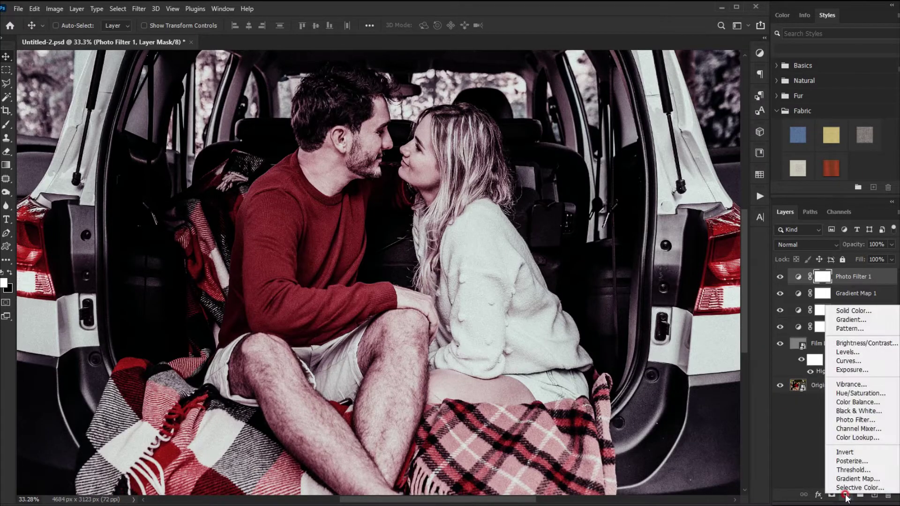
left_click(839, 361)
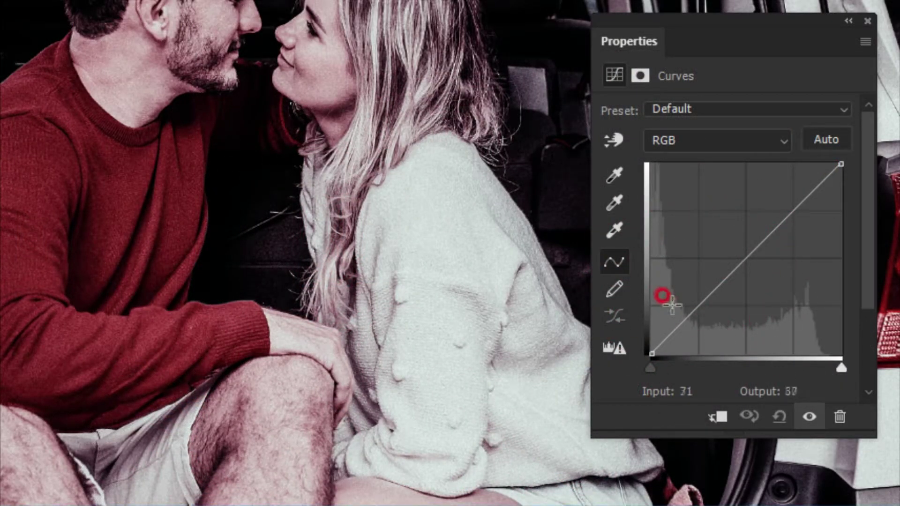
left_click(721, 143)
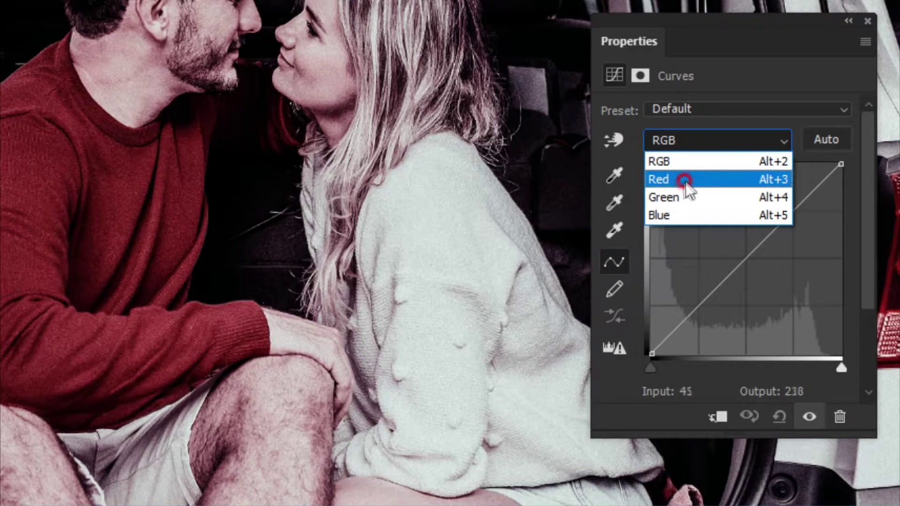
left_click(658, 178)
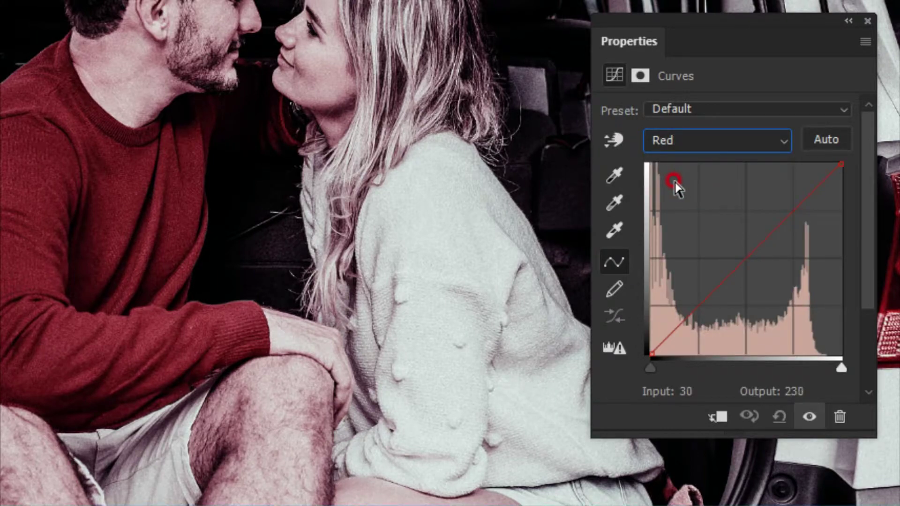
left_click_drag(649, 354, 662, 354)
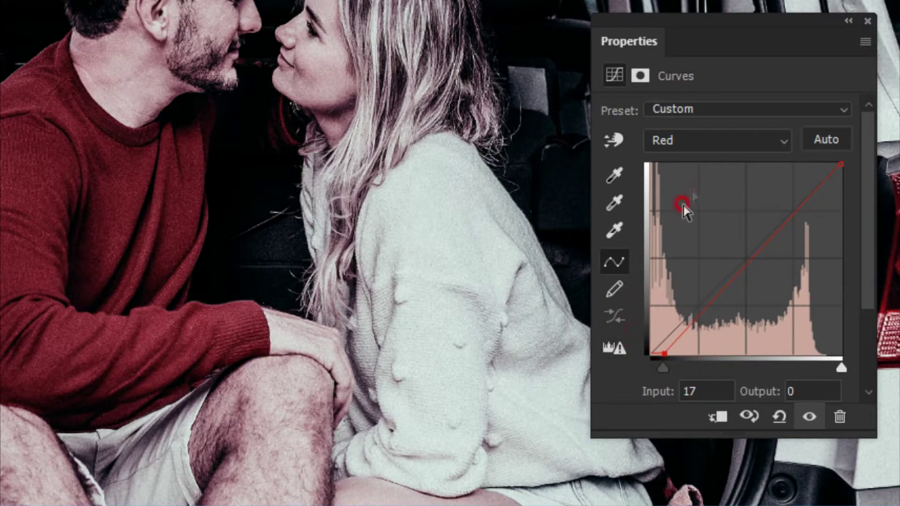
left_click(713, 144)
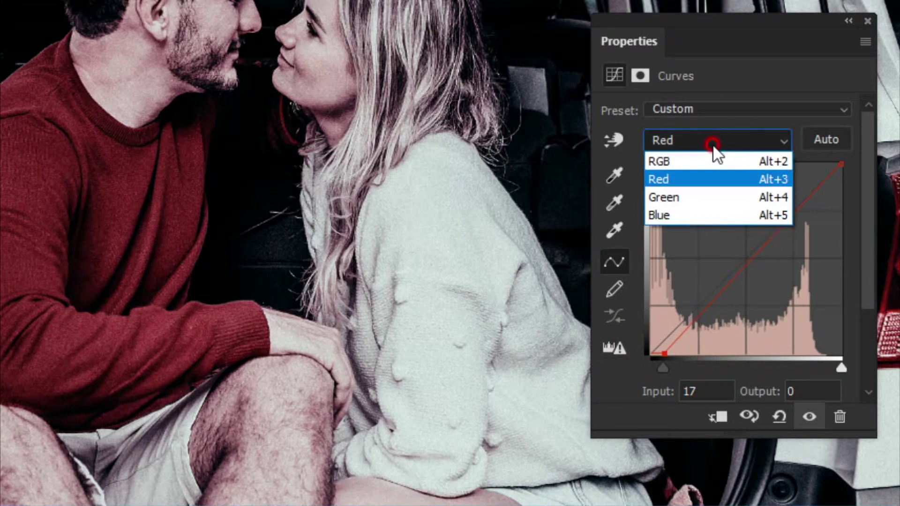
left_click(674, 196)
left_click_drag(649, 354, 677, 364)
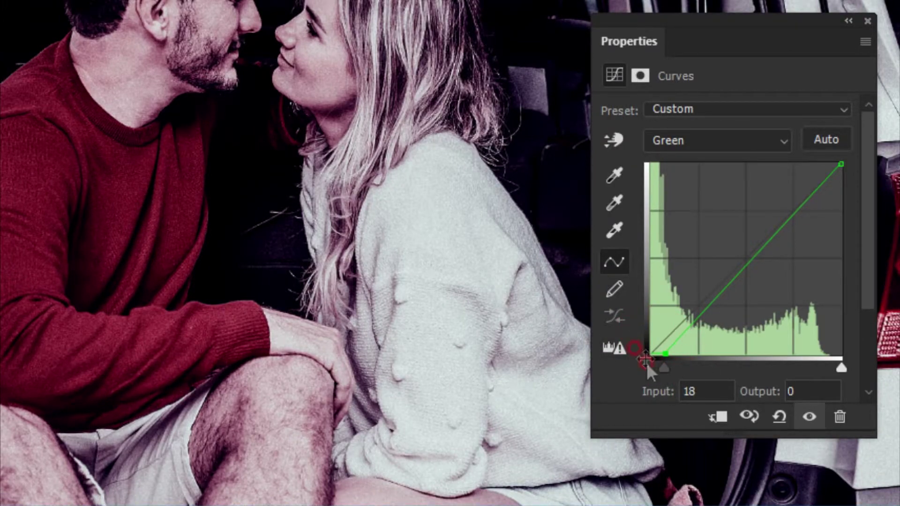
Step: Add a midpoint lifting the RGB curve and set Curves 1 to 80% opacity
left_click(695, 142)
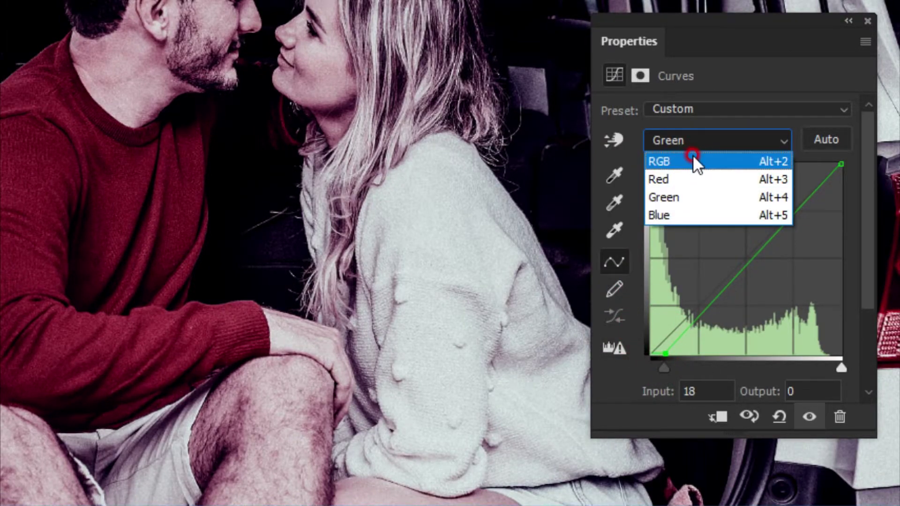
left_click(694, 156)
left_click(697, 302)
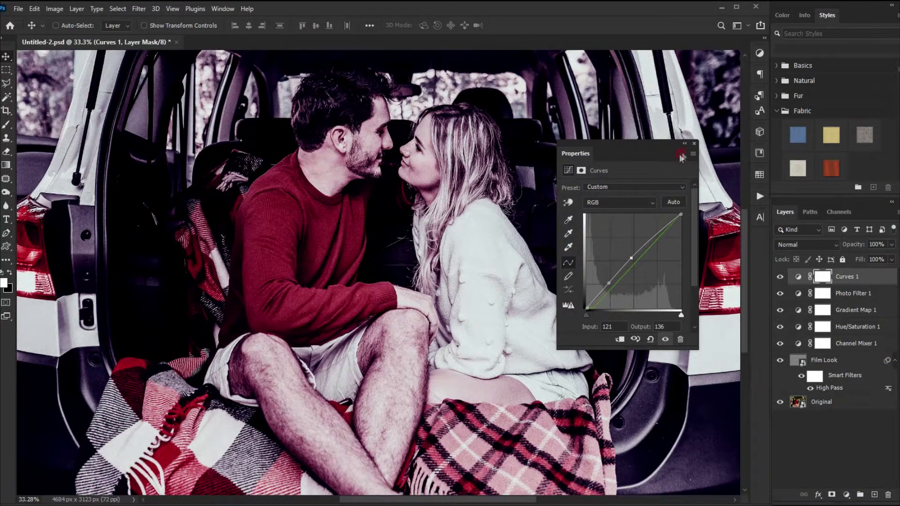
left_click(680, 154)
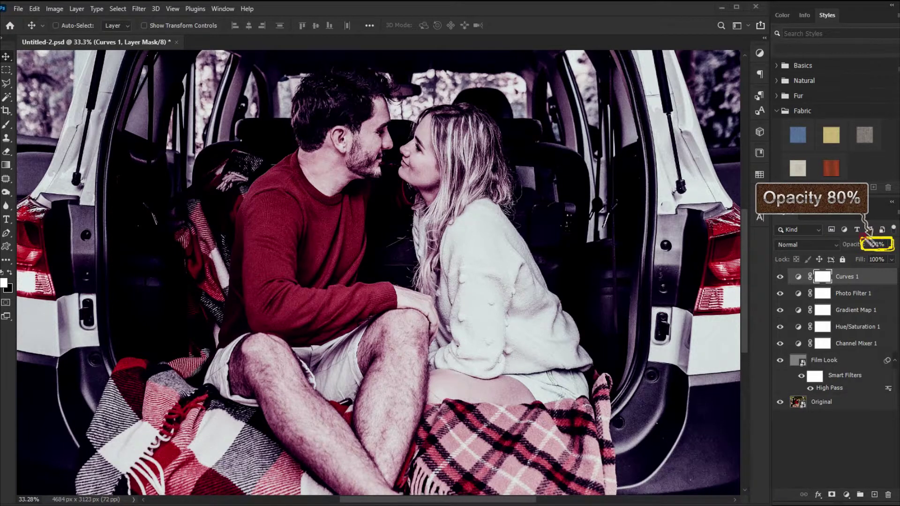
left_click(875, 244)
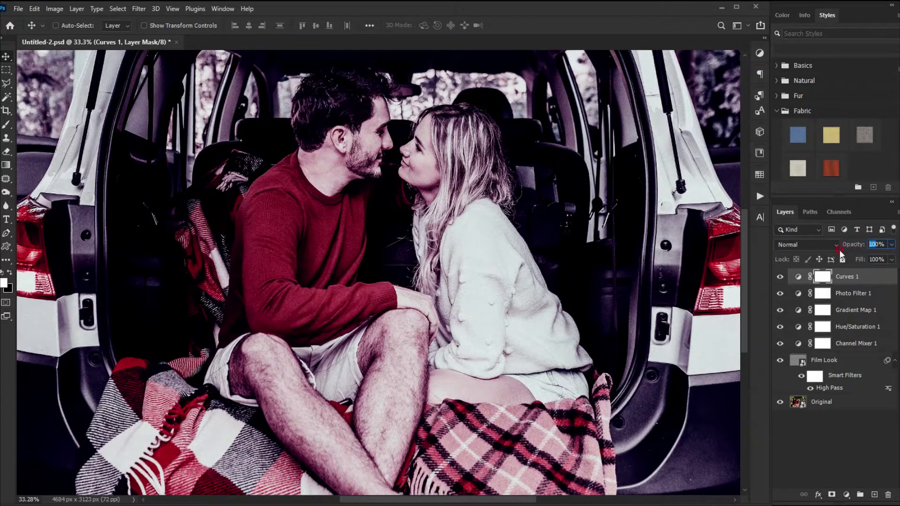
type("80")
key("Return")
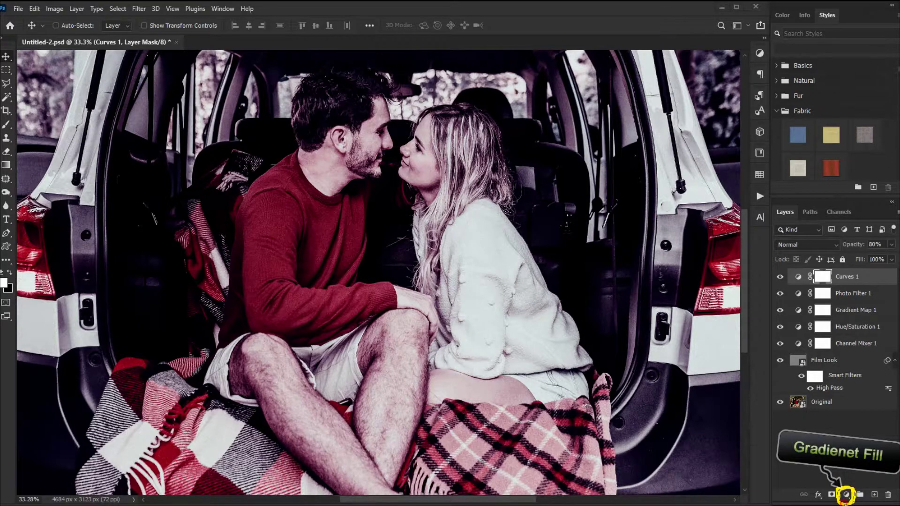
Step: Add a Gradient Fill layer running from black to near-black
left_click(847, 496)
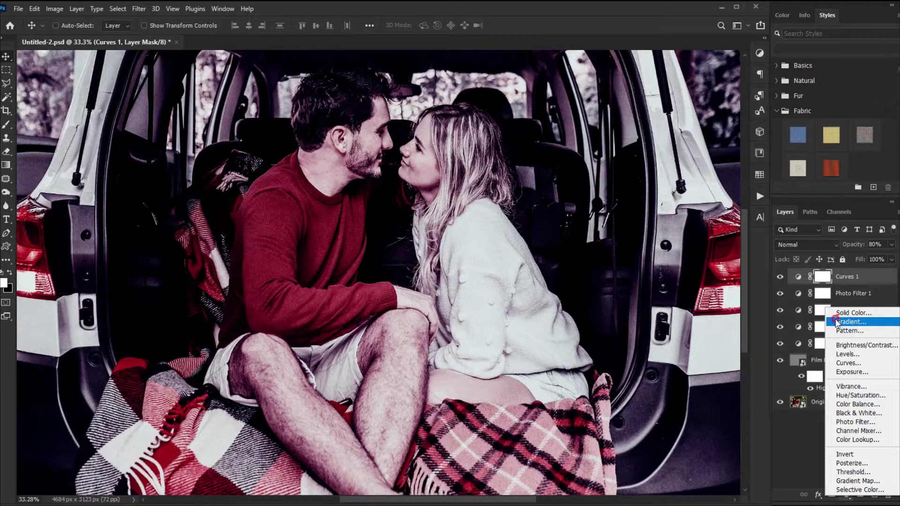
left_click(842, 323)
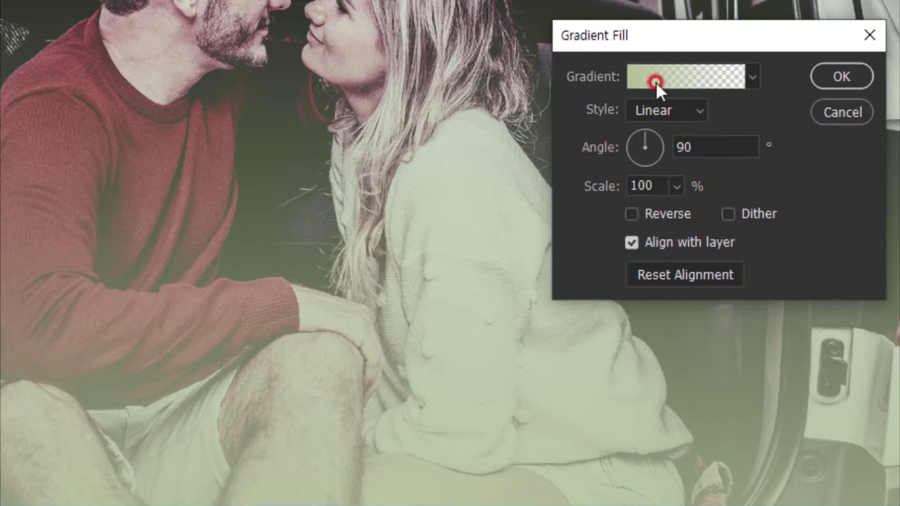
left_click(657, 82)
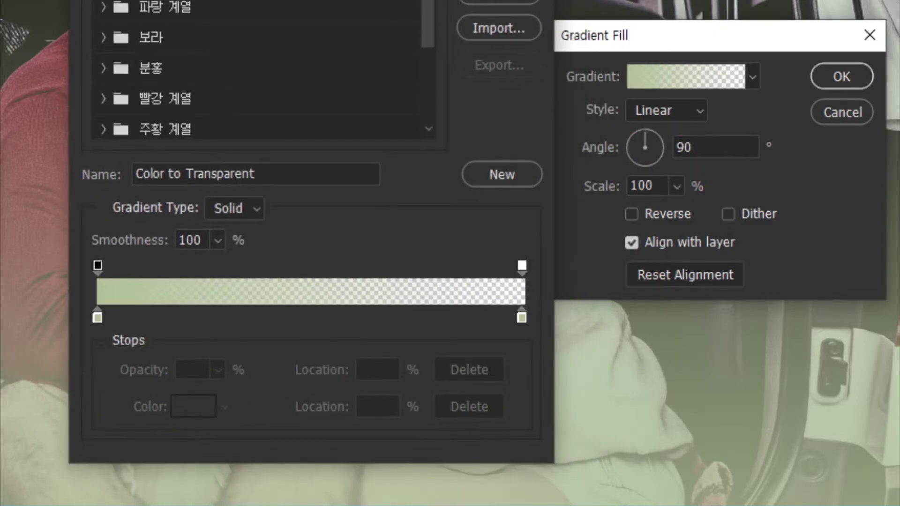
left_click(97, 317)
left_click(194, 407)
left_click(297, 361)
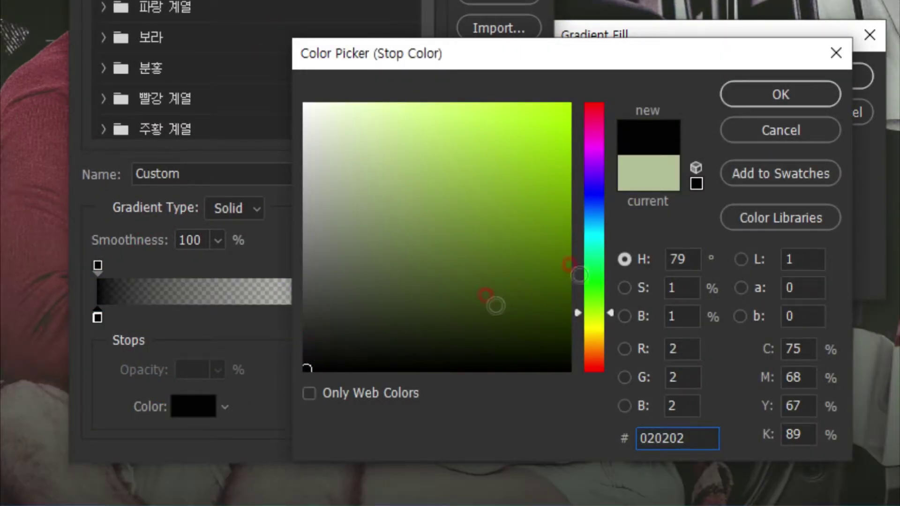
left_click(790, 94)
left_click(522, 319)
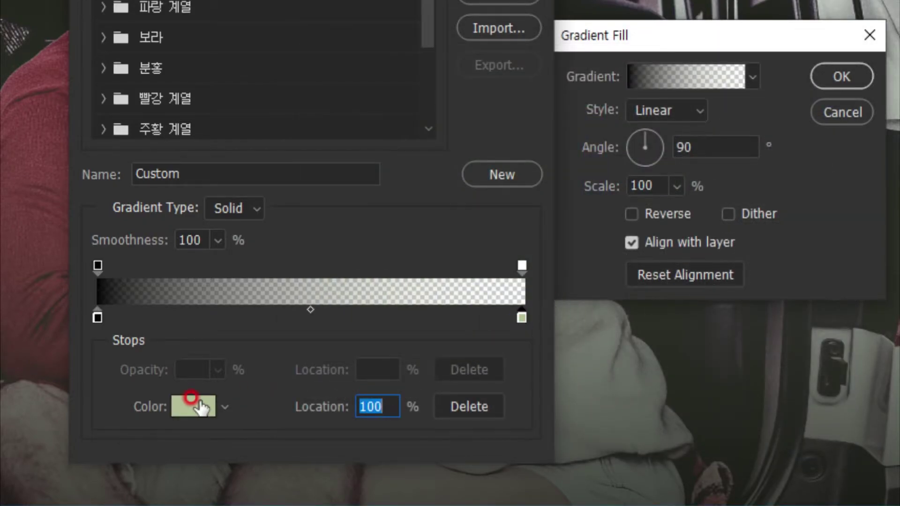
left_click(193, 407)
left_click_drag(327, 354, 306, 368)
left_click(805, 92)
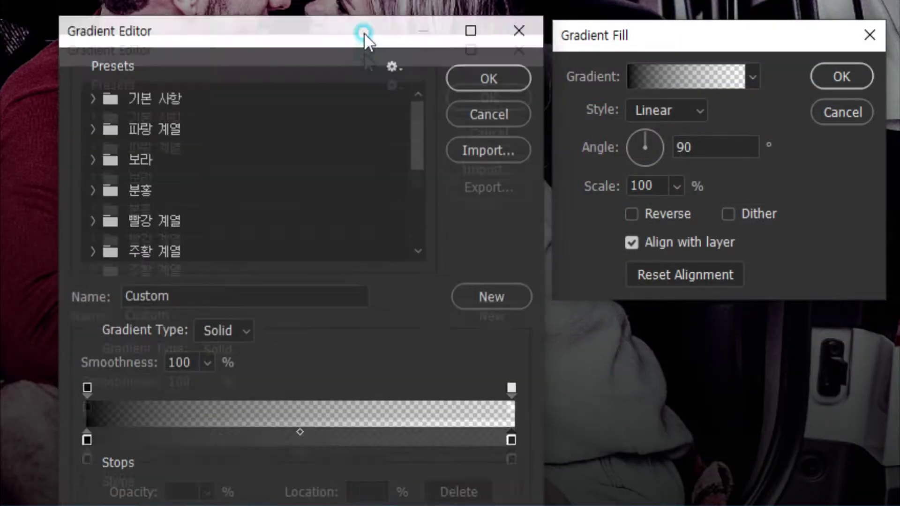
left_click_drag(364, 33, 364, 73)
left_click(489, 114)
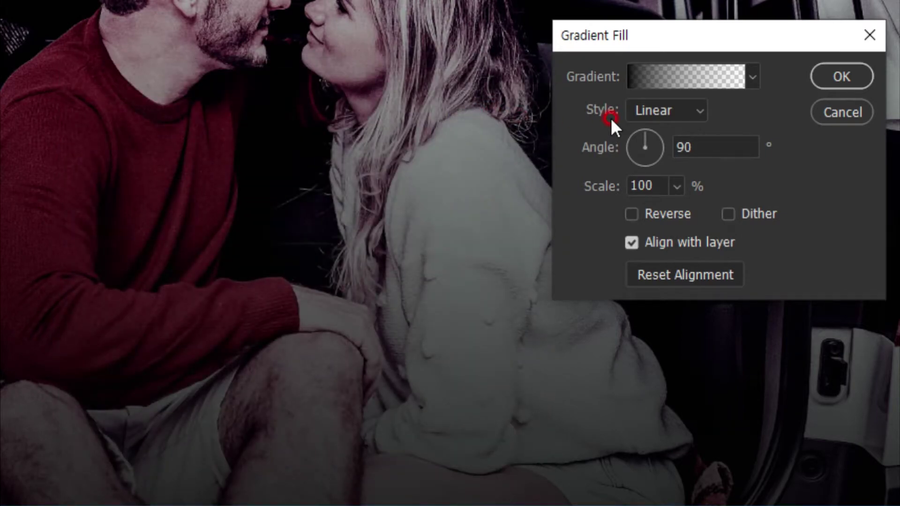
Step: Make the gradient fill radial and reversed, with Scale set to 190%
left_click(663, 110)
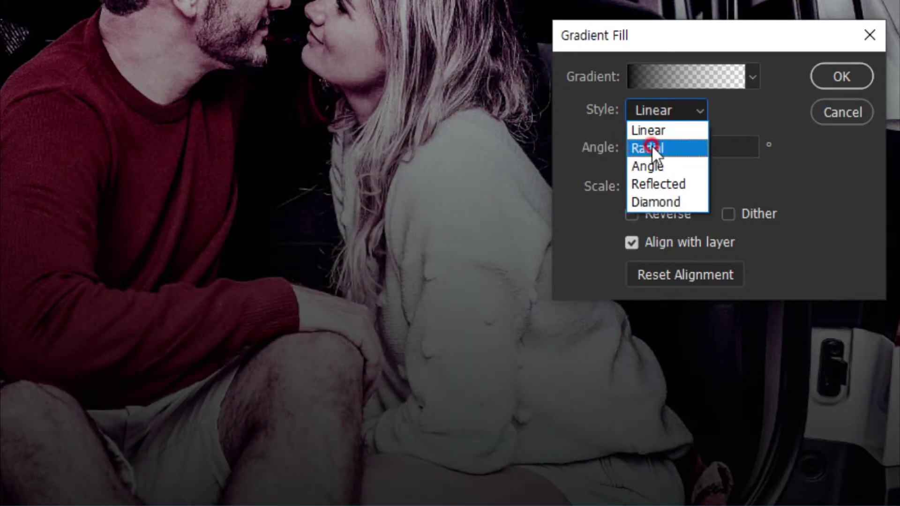
left_click(651, 147)
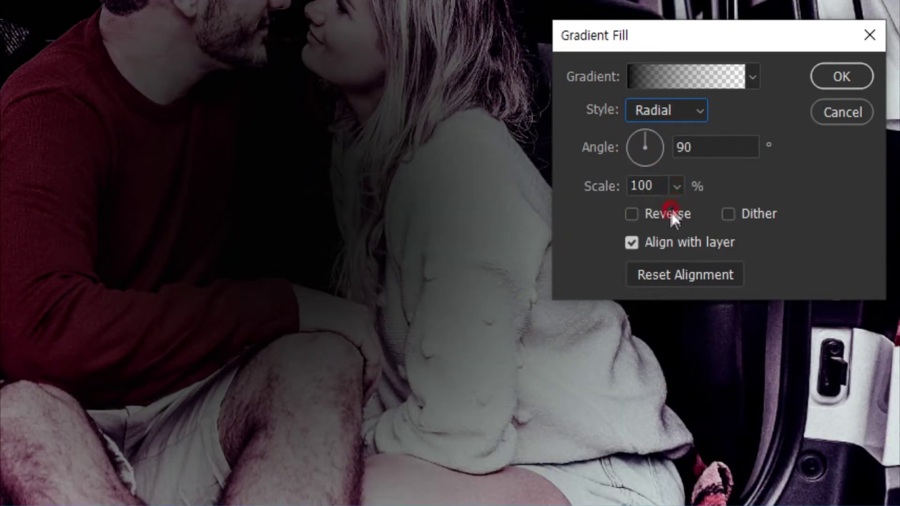
left_click(633, 214)
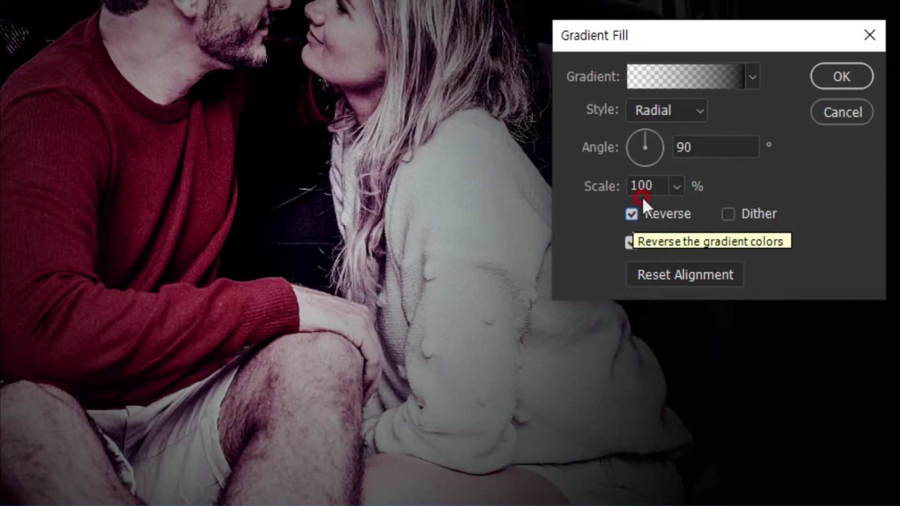
left_click(676, 188)
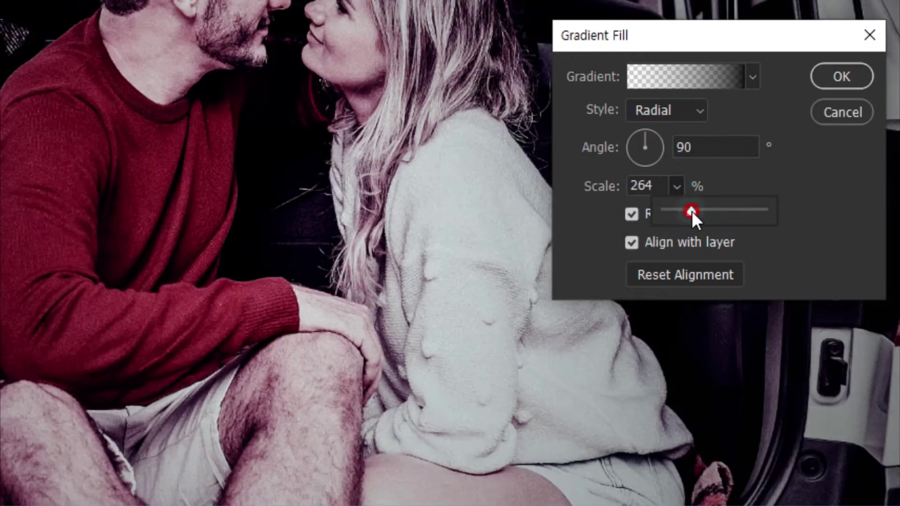
left_click_drag(691, 210, 685, 211)
left_click(664, 186)
type("190")
double_click(666, 186)
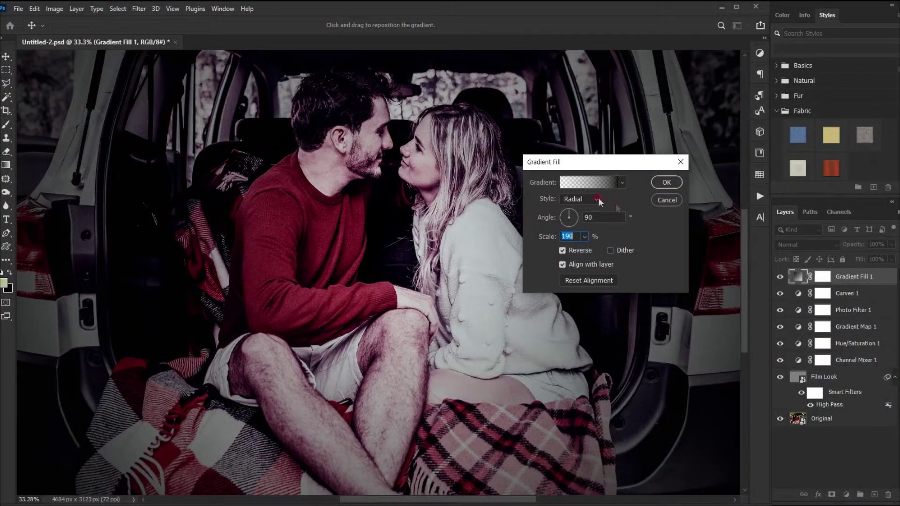
Step: Commit the radial vignette fill and set Gradient Fill 1's opacity to 75%
left_click(664, 184)
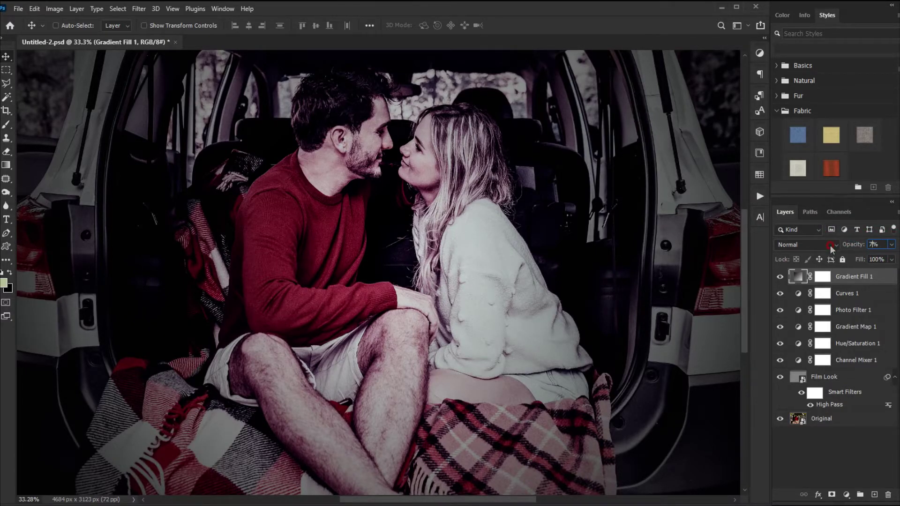
type("5")
left_click(478, 242)
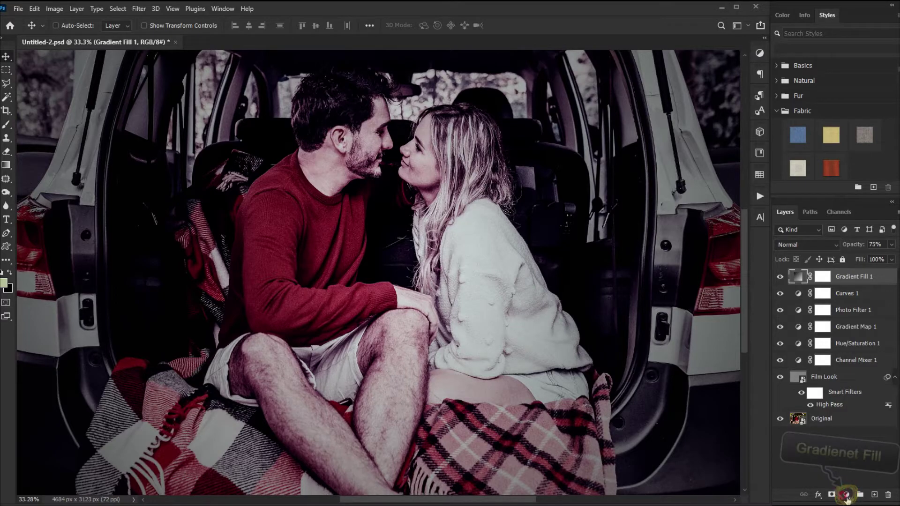
Step: Add a new gradient fill layer and make its left colour stop orange
left_click(846, 494)
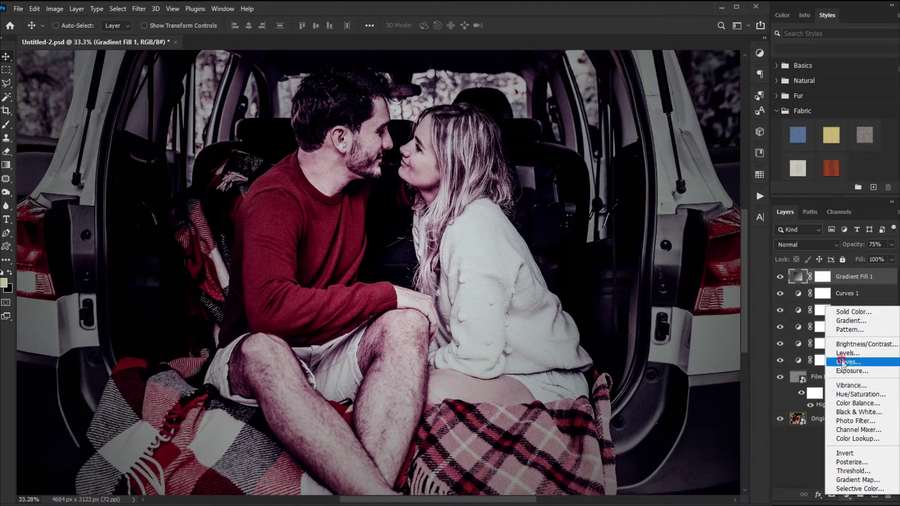
left_click(842, 322)
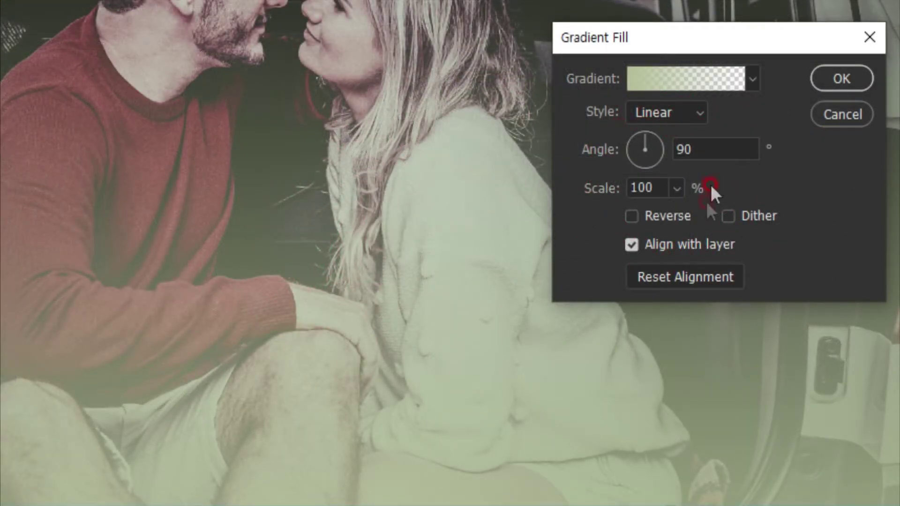
left_click(644, 79)
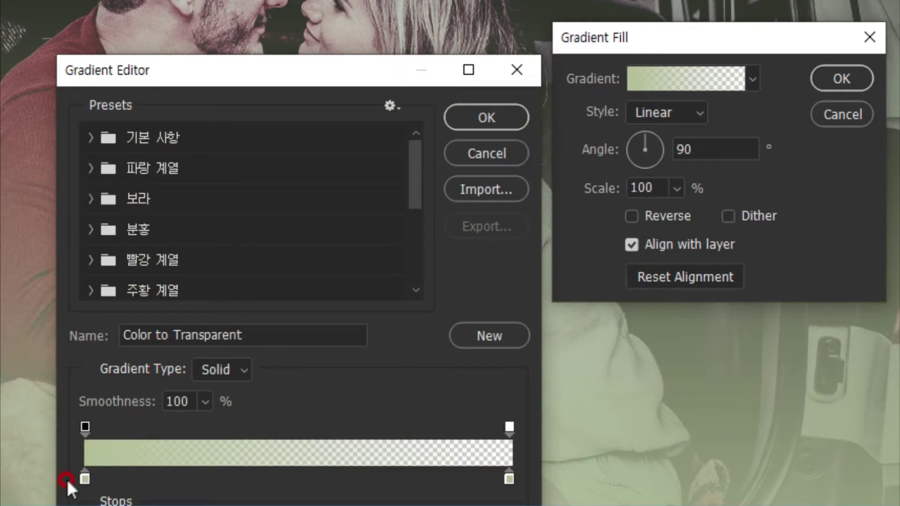
double_click(85, 476)
left_click_drag(381, 217, 446, 219)
left_click(493, 141)
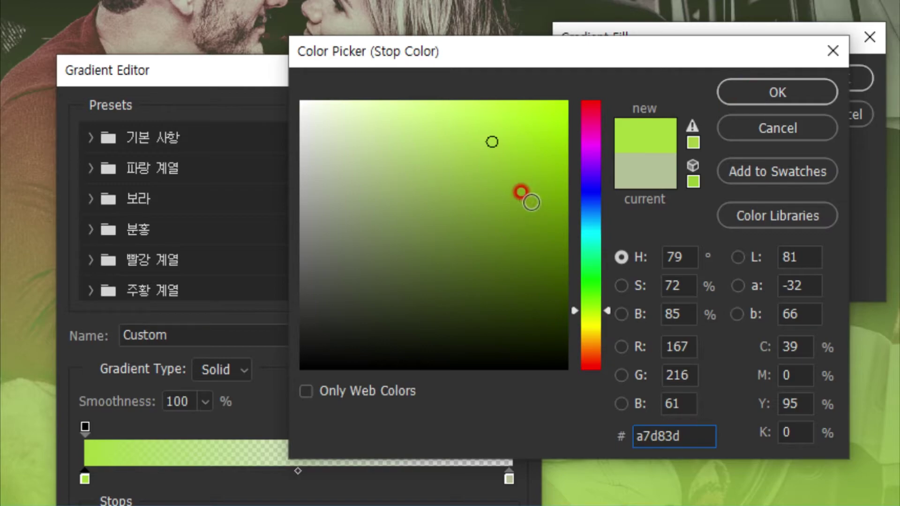
left_click(500, 186)
left_click_drag(588, 311, 589, 342)
left_click(475, 144)
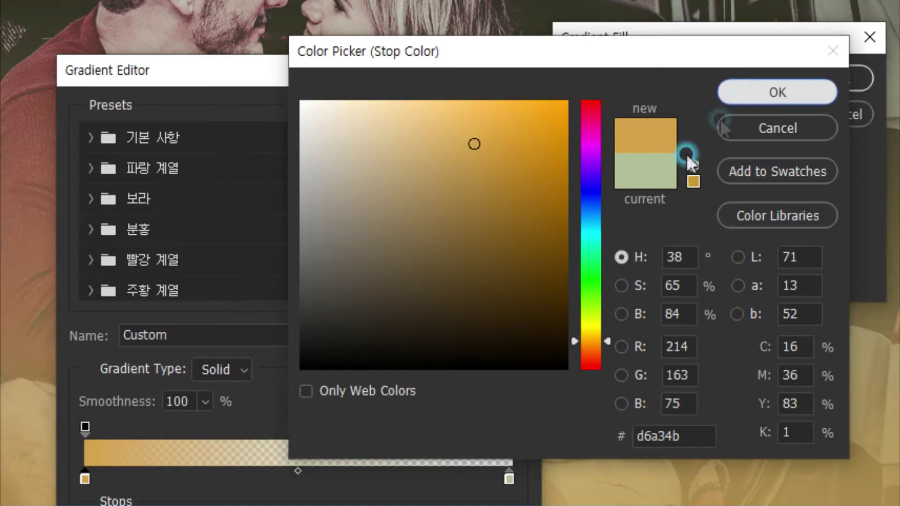
left_click(777, 92)
Step: Make the right colour stop orange too and accept the edited gradient
left_click(509, 479)
double_click(509, 479)
left_click_drag(591, 311, 591, 342)
left_click(486, 151)
left_click(759, 92)
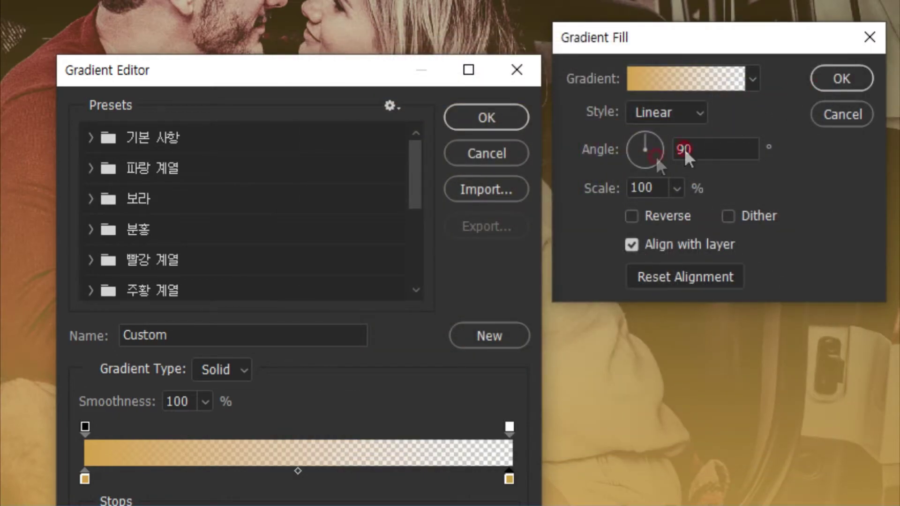
left_click(494, 109)
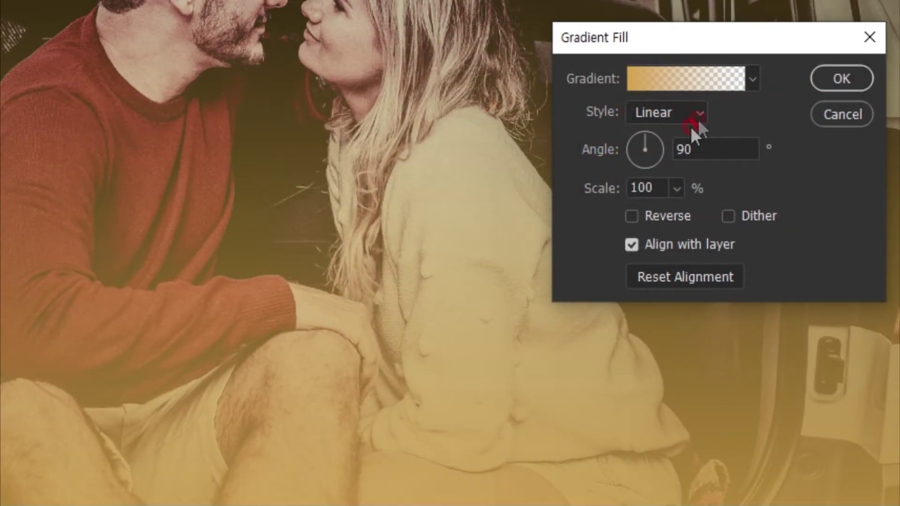
Step: Make the orange gradient Radial at 190% scale, positioned over the photo's left side
left_click(672, 110)
left_click(660, 151)
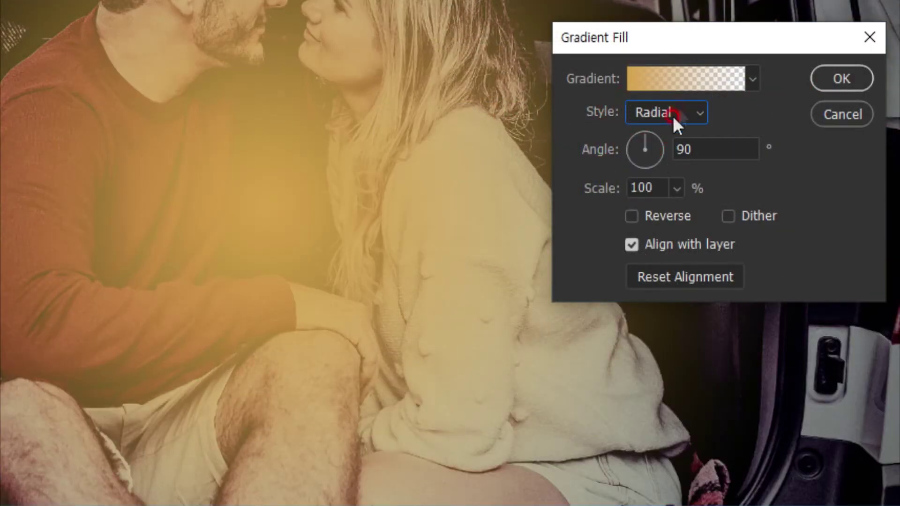
mouse_move(669, 189)
left_mouse_down()
mouse_move(704, 206)
mouse_move(680, 214)
left_mouse_up()
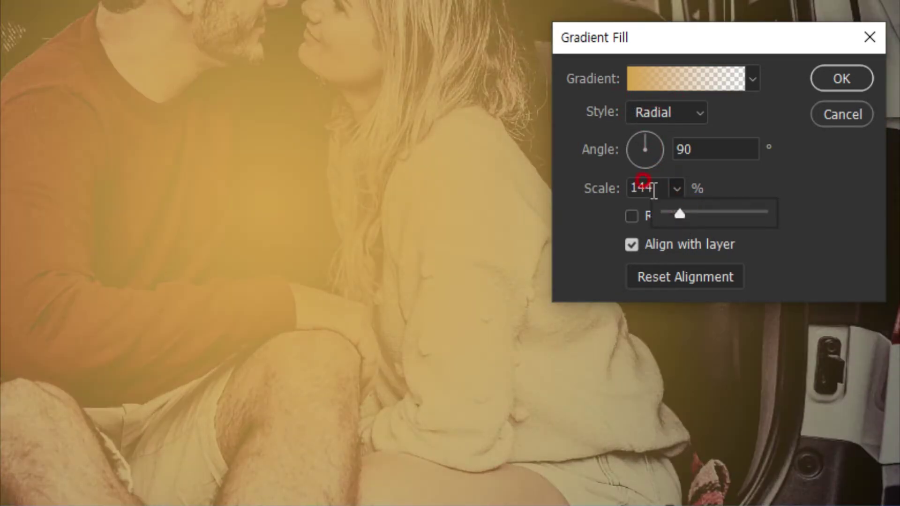
double_click(648, 188)
type("190")
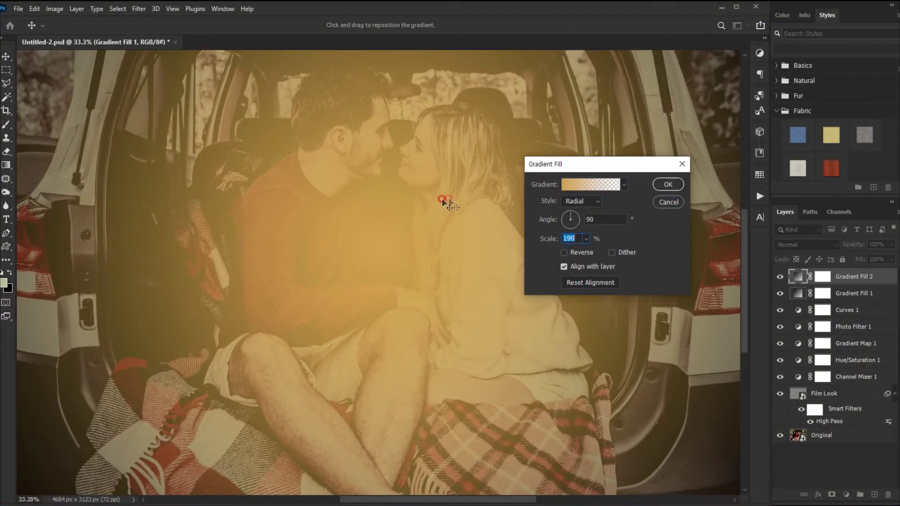
left_click_drag(442, 201, 178, 252)
left_click_drag(197, 250, 77, 232)
left_click(86, 244)
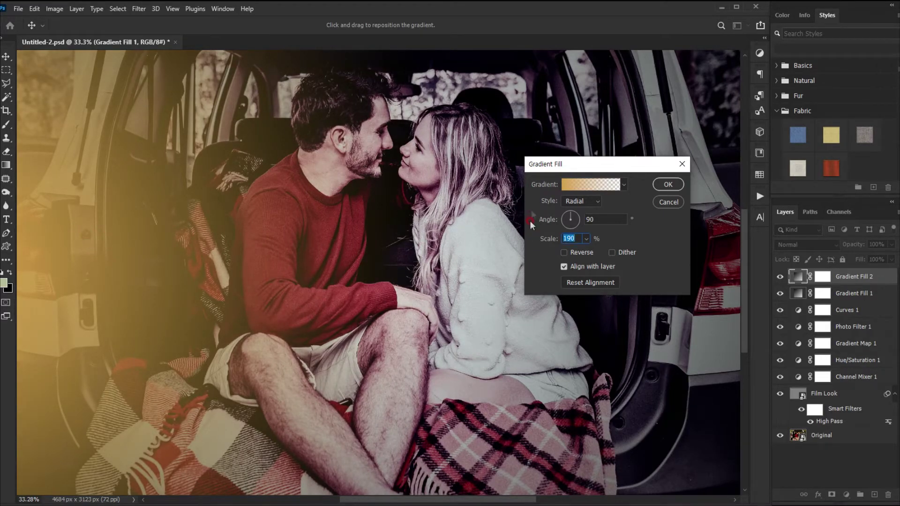
left_click(668, 184)
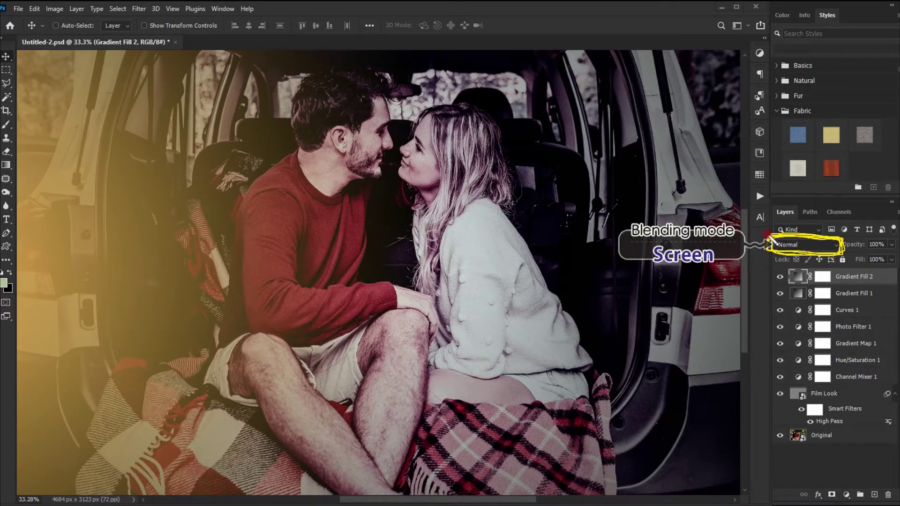
Step: Set Gradient Fill 2's blend mode to Screen for a warm left-side light leak
left_click(813, 244)
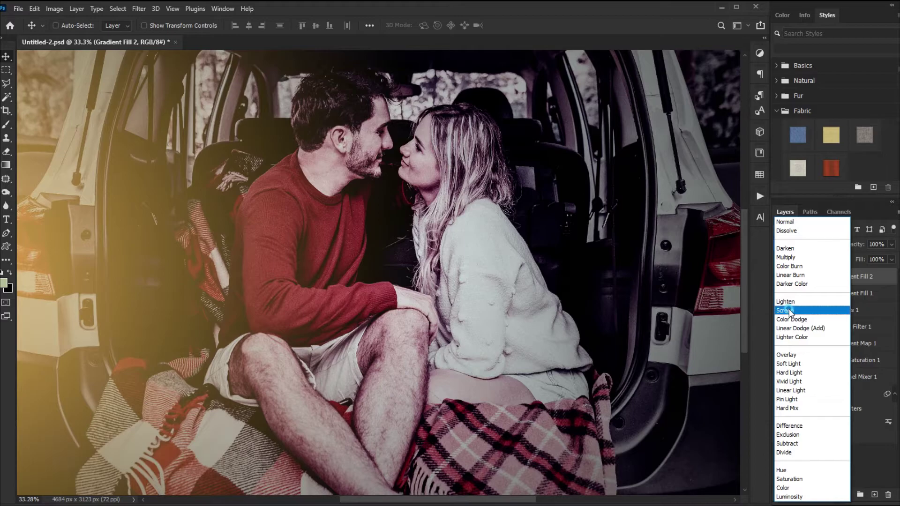
left_click(792, 311)
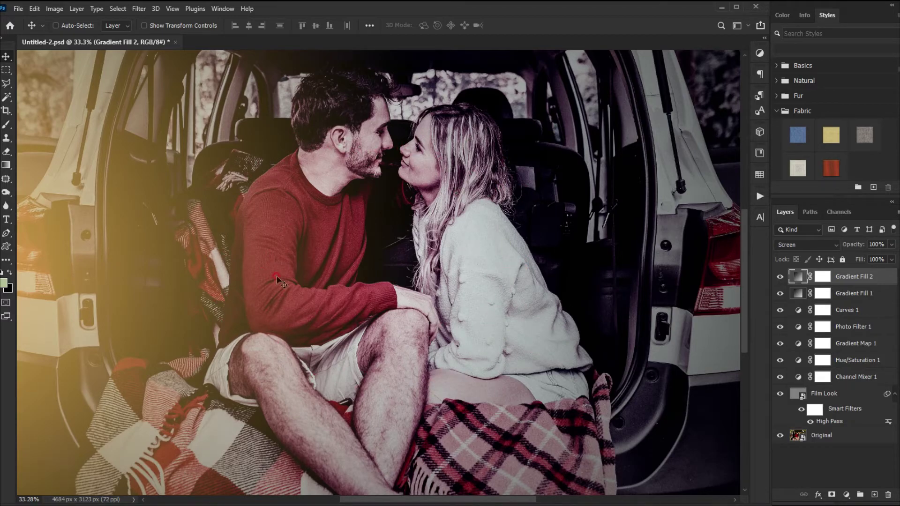
left_click(18, 9)
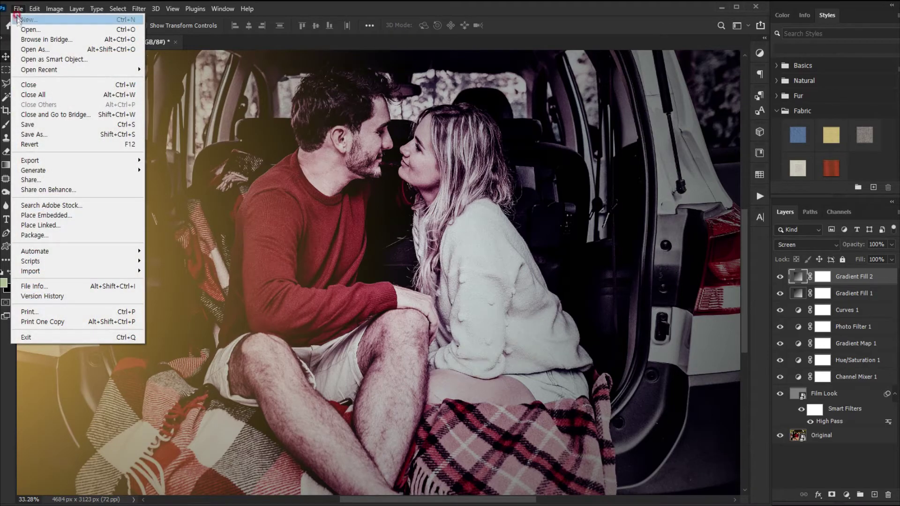
Step: Place Texture.jpg as an embedded layer, scaled and positioned to cover the whole canvas
left_click(99, 217)
left_click(174, 187)
left_click(324, 357)
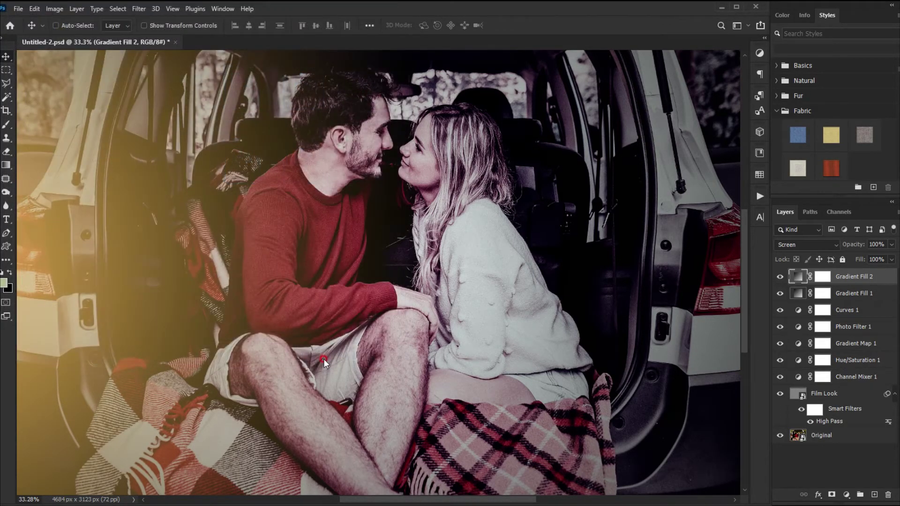
left_click_drag(358, 315, 38, 89)
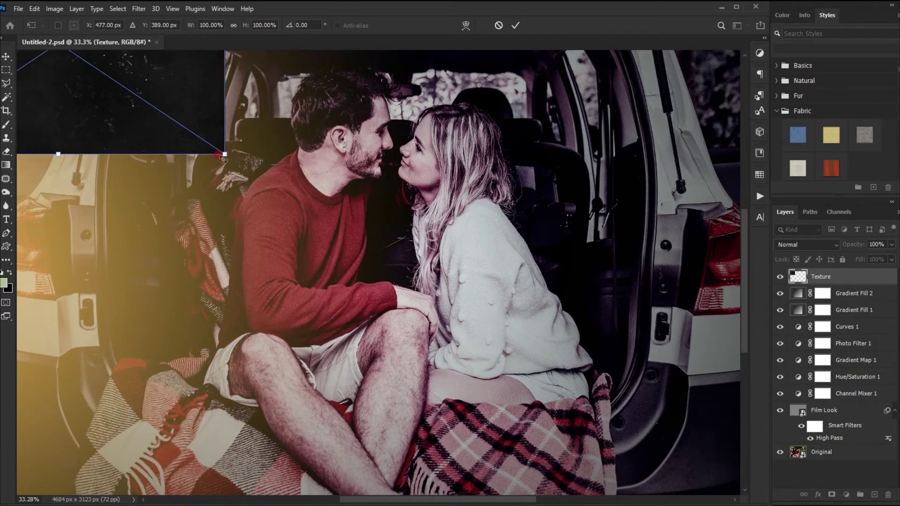
left_click_drag(215, 160, 617, 430)
left_click_drag(208, 47, 525, 322)
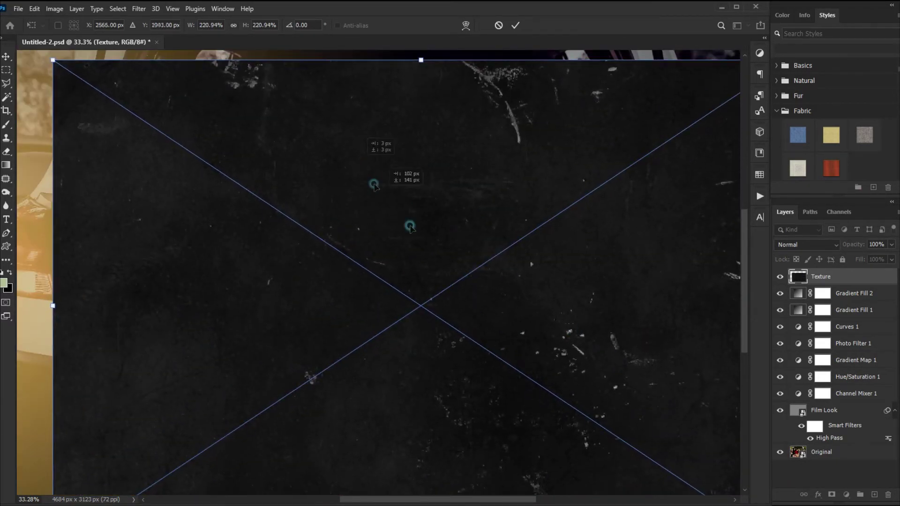
left_click_drag(210, 207, 64, 105)
left_click_drag(221, 164, 372, 163)
left_click(513, 26)
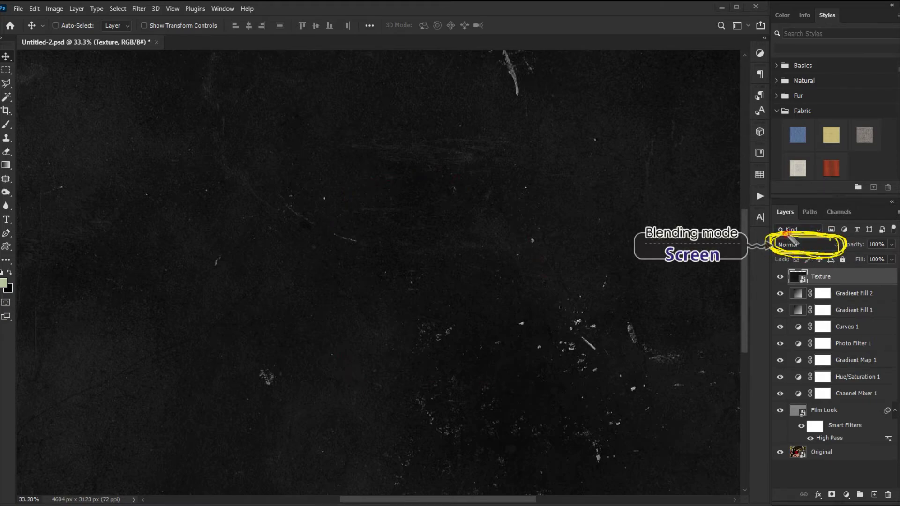
Step: Switch the Texture layer's blend mode from Normal to Screen so only dust specks show
left_click(810, 237)
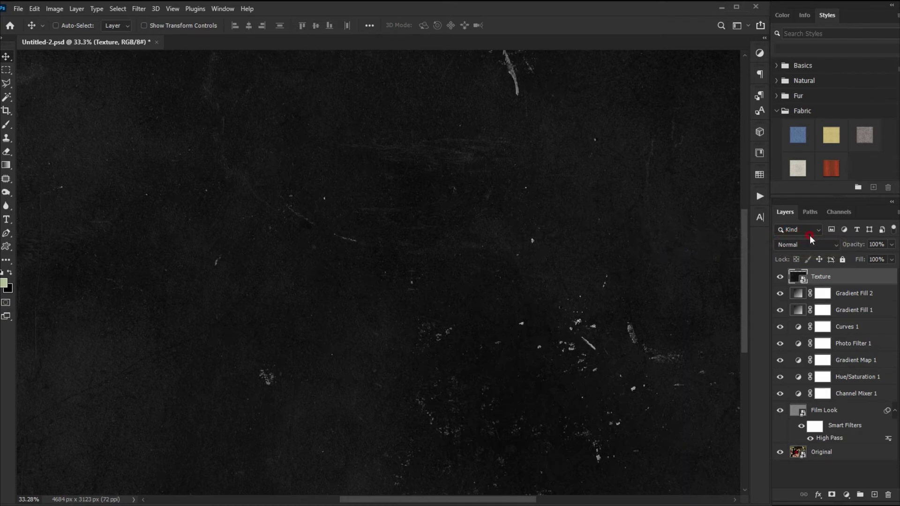
left_click(834, 247)
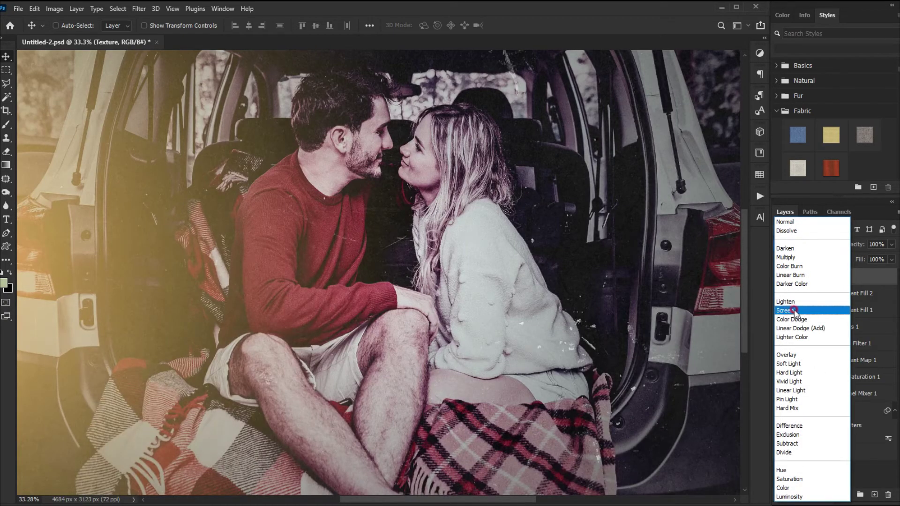
left_click(793, 311)
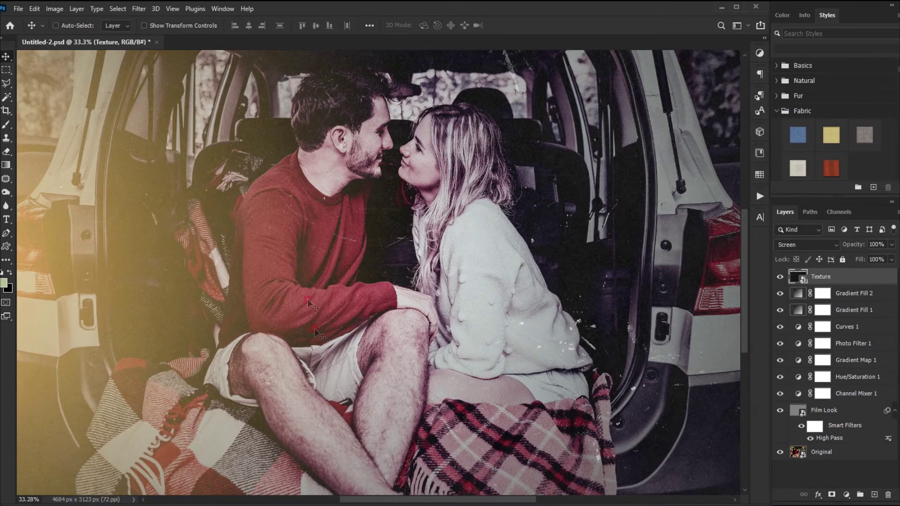